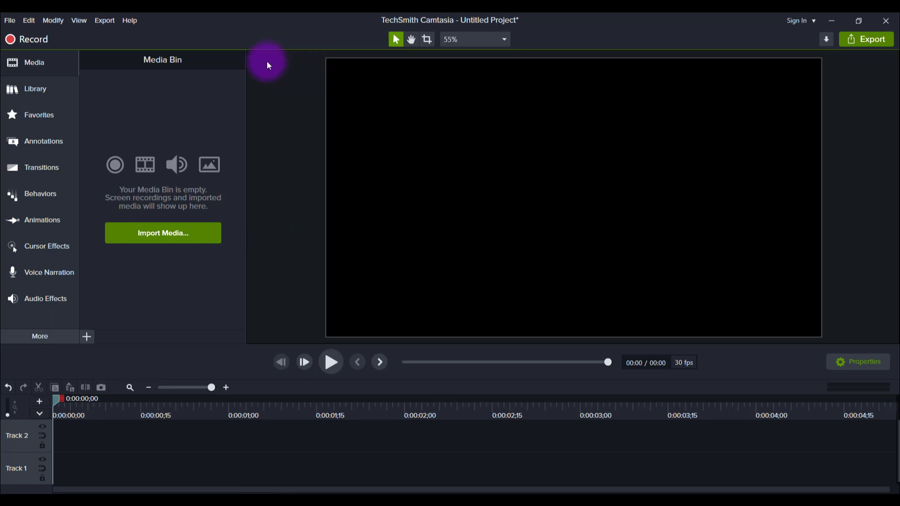
# Show the Favorites collection of transitions and preview Fade through black
pyautogui.click(19, 173)
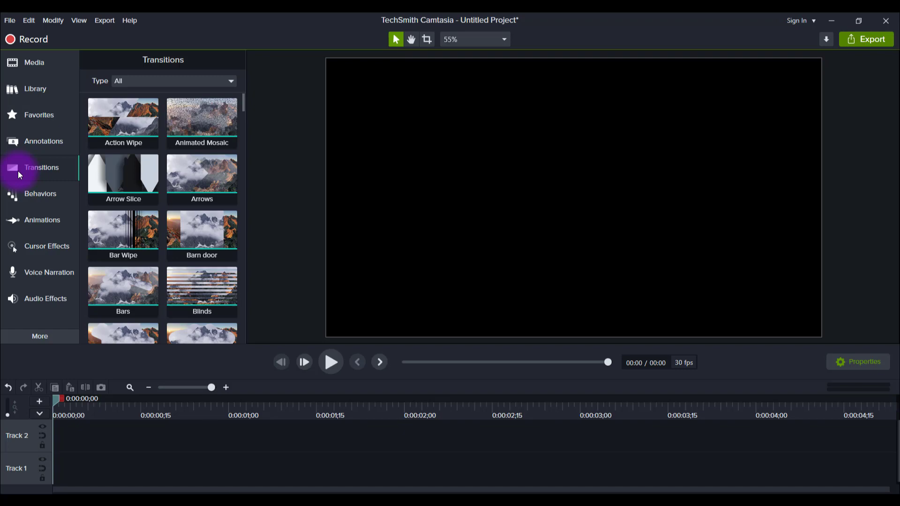
pyautogui.click(20, 121)
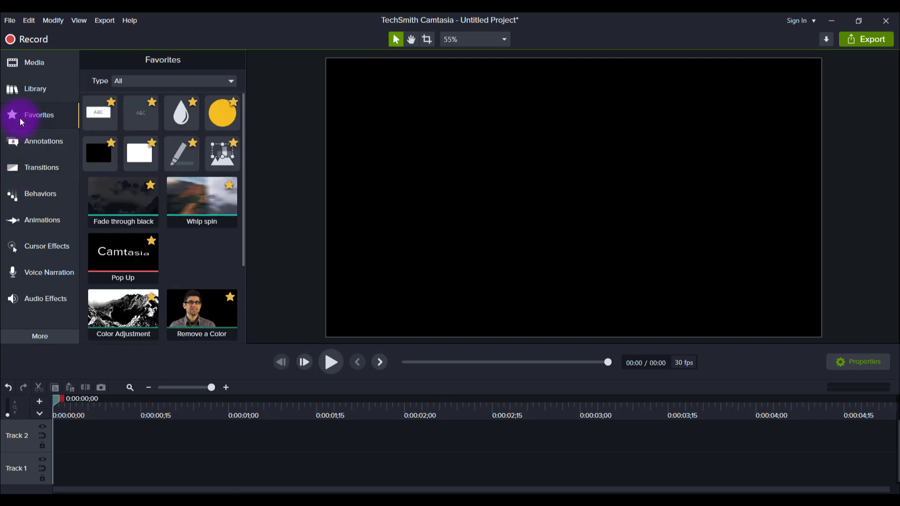
pyautogui.click(119, 198)
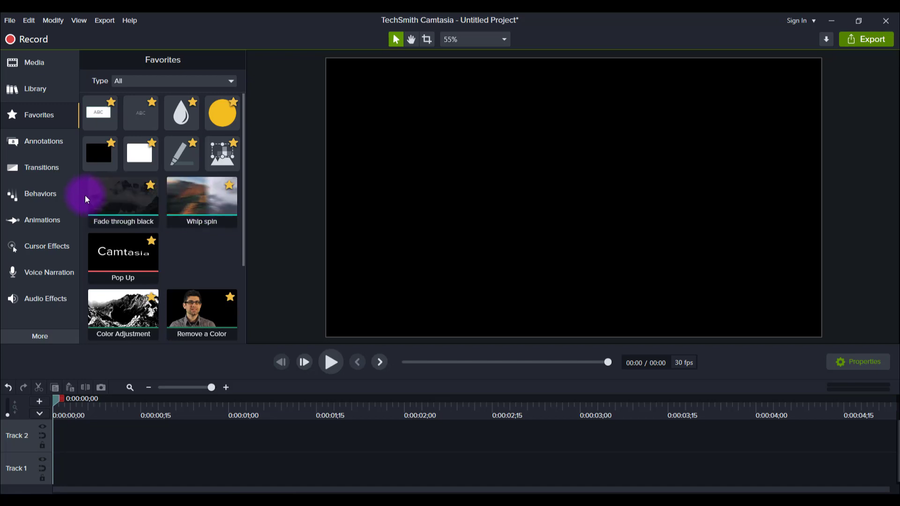
# Return to the Transitions gallery, preview Animated Mosaic and scroll through the thumbnails
pyautogui.click(25, 167)
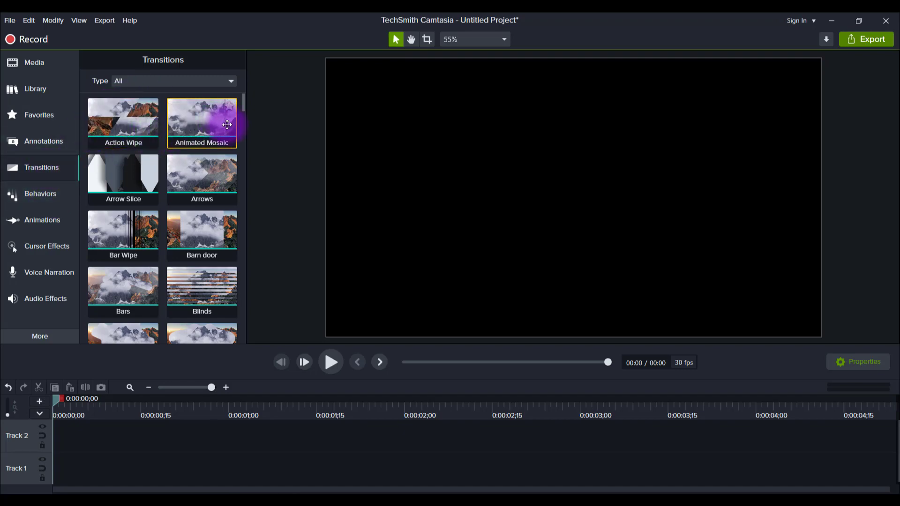
pyautogui.click(211, 125)
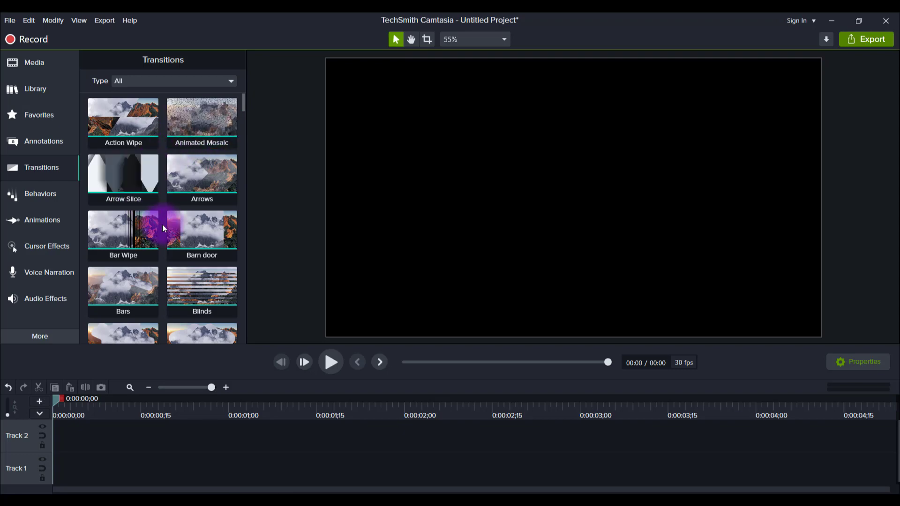
pyautogui.scroll(-1, 93, 239)
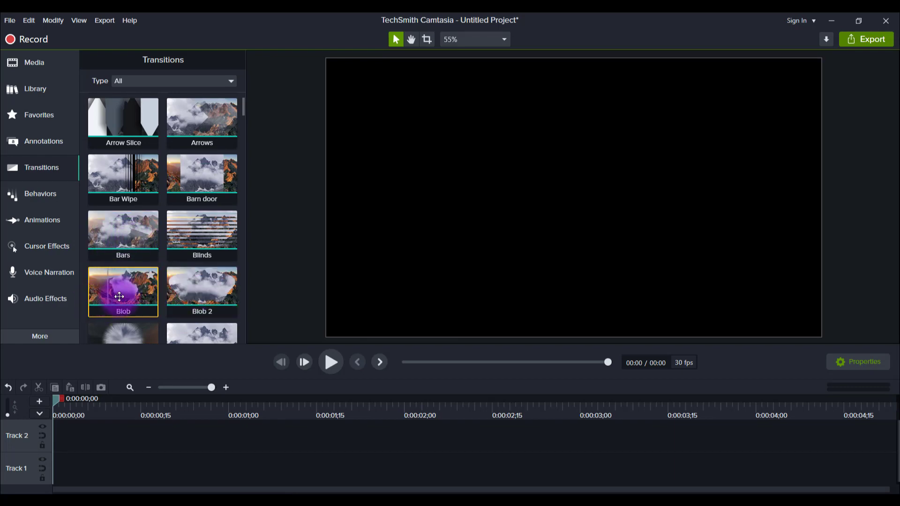
pyautogui.scroll(-1, 100, 287)
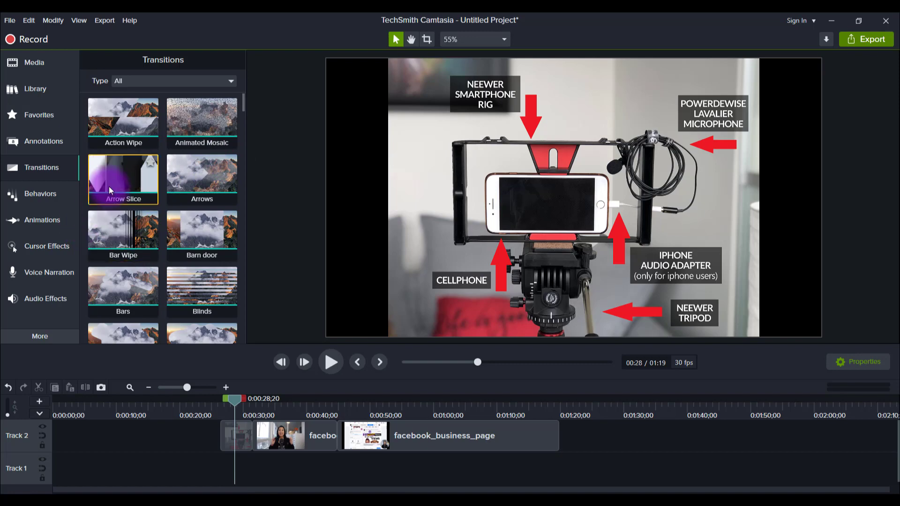
# Apply Blur Zoom to the Track 2 clip join and play it back from 0:32;19
pyautogui.scroll(-1, 110, 190)
pyautogui.scroll(-4, 109, 187)
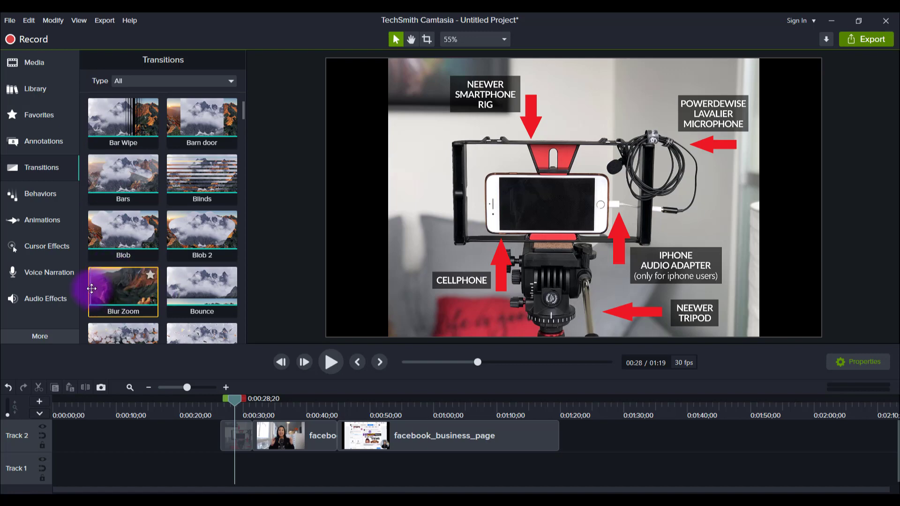
pyautogui.moveTo(156, 290); pyautogui.dragTo(251, 436)
pyautogui.click(334, 362)
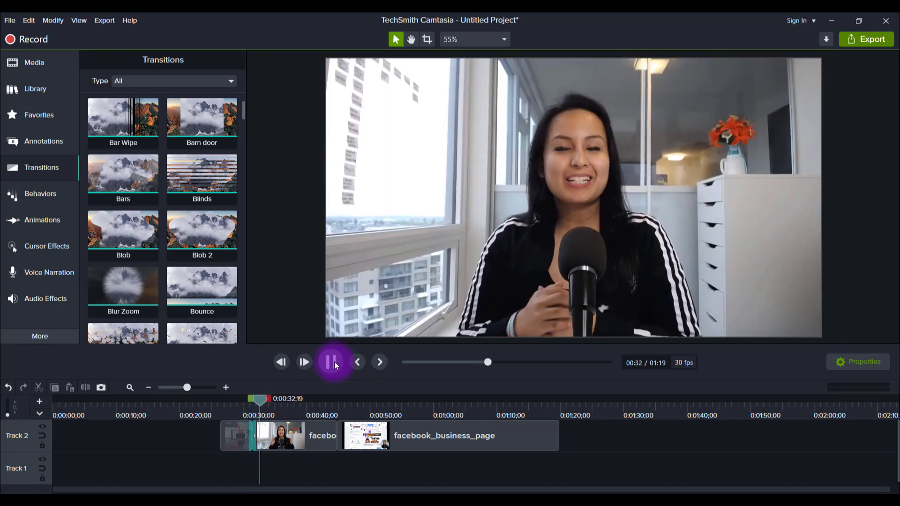
pyautogui.click(334, 362)
pyautogui.moveTo(249, 407); pyautogui.dragTo(245, 410)
pyautogui.click(331, 364)
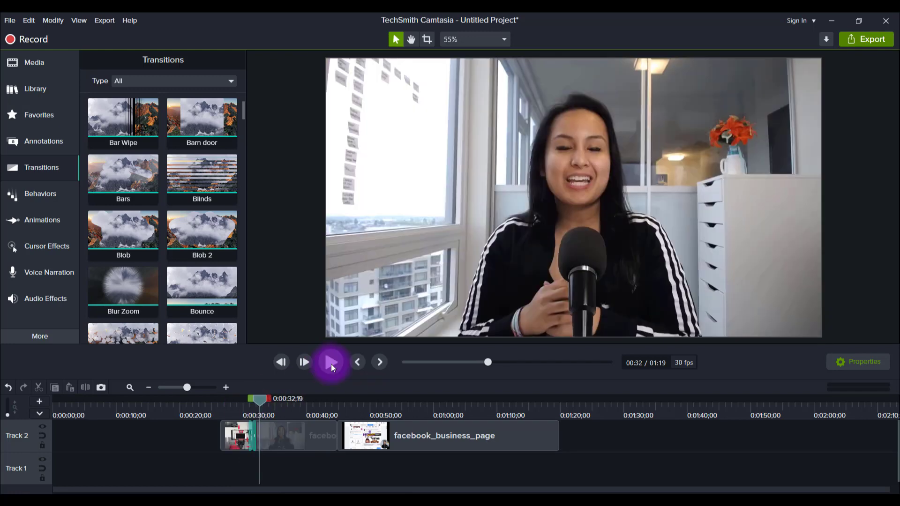
# Replace it with Cross Zoom and play back through the transition
pyautogui.scroll(-5, 162, 218)
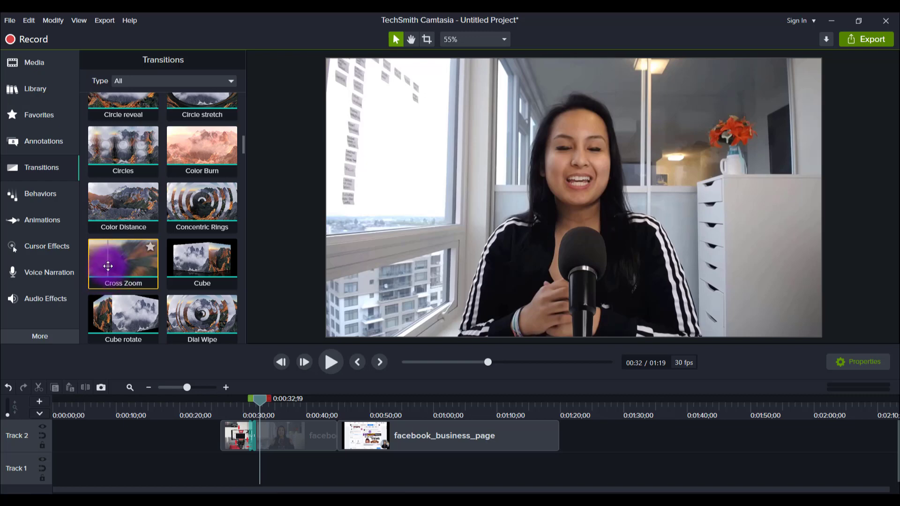
pyautogui.moveTo(108, 265); pyautogui.dragTo(248, 427)
pyautogui.click(249, 404)
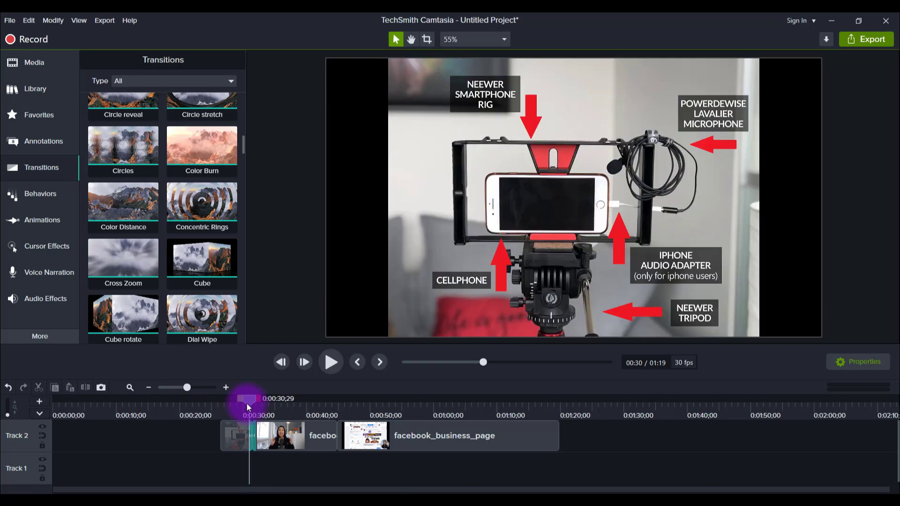
pyautogui.click(246, 403)
pyautogui.click(334, 362)
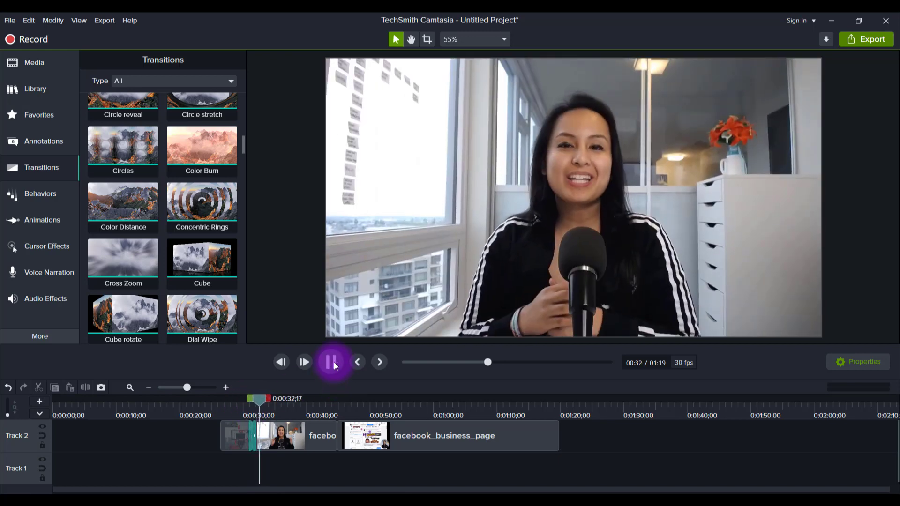
pyautogui.click(332, 363)
pyautogui.scroll(-1, 147, 274)
pyautogui.scroll(-5, 147, 274)
# Apply the Glitch transition to the first Track 2 clip and play it back
pyautogui.moveTo(116, 200); pyautogui.dragTo(77, 214)
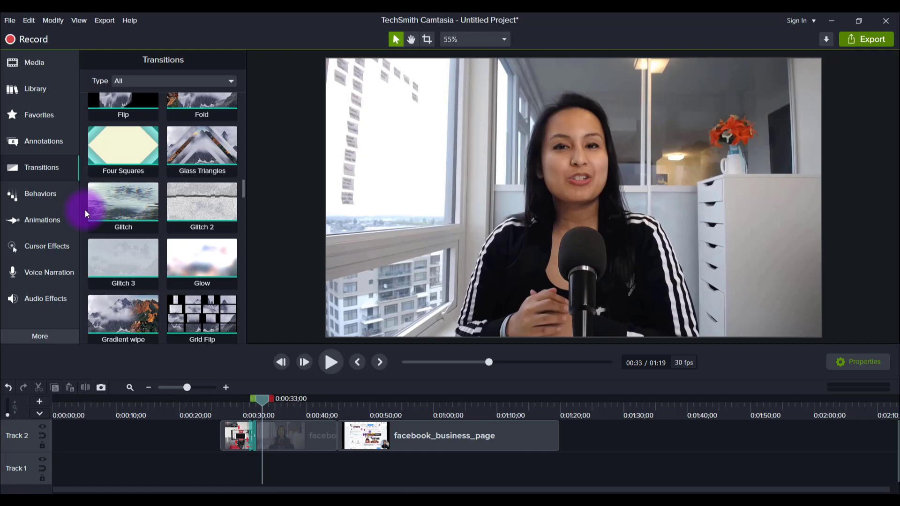
pyautogui.moveTo(85, 214); pyautogui.dragTo(65, 207)
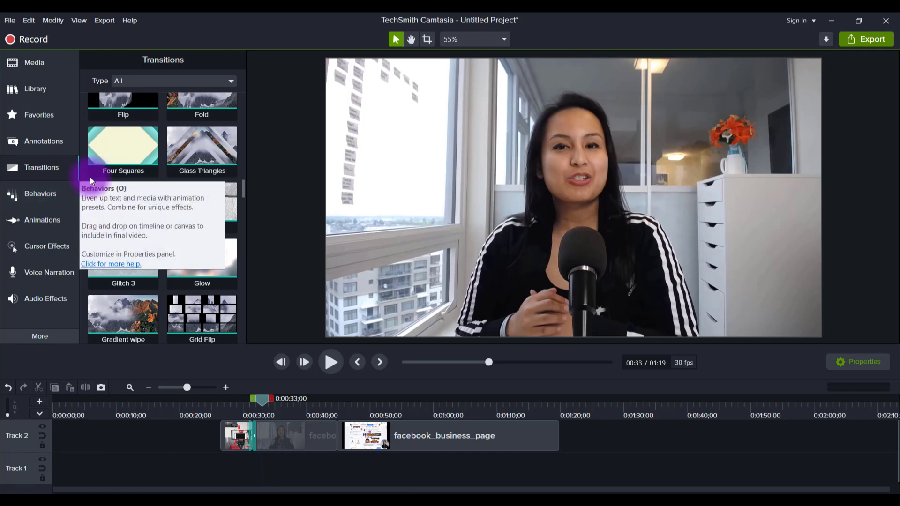
pyautogui.click(148, 99)
pyautogui.click(121, 224)
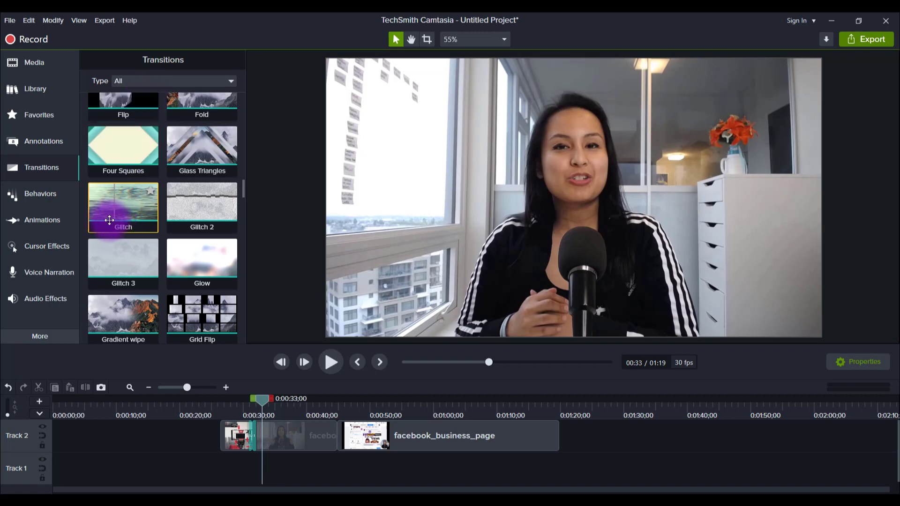
pyautogui.moveTo(115, 211); pyautogui.dragTo(251, 412)
pyautogui.click(249, 411)
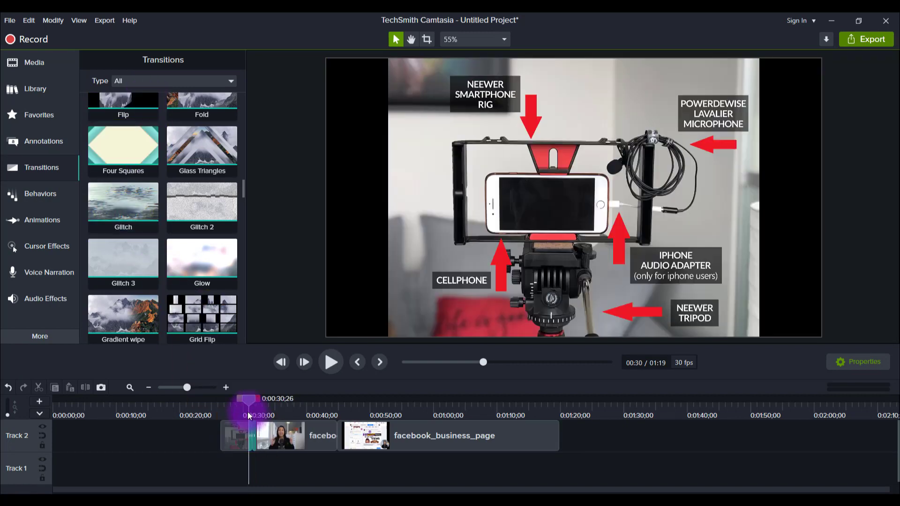
pyautogui.click(323, 361)
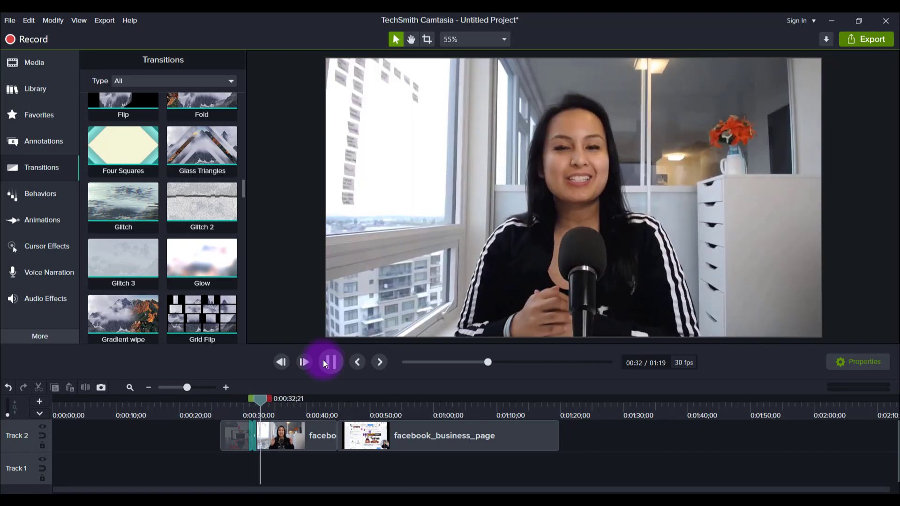
pyautogui.click(322, 360)
# Swap in Glitch 2 on the Track 2 clip and preview its playback
pyautogui.click(160, 184)
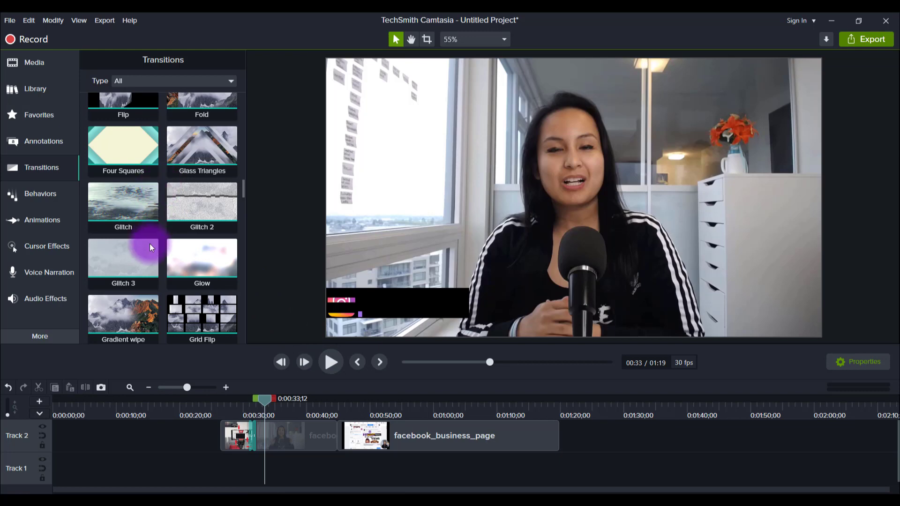
pyautogui.click(113, 278)
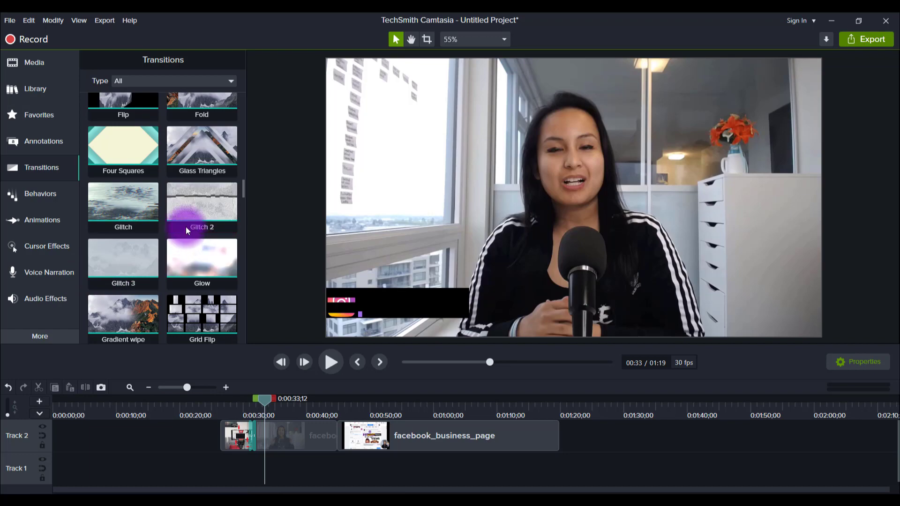
pyautogui.moveTo(186, 228); pyautogui.dragTo(247, 424)
pyautogui.click(331, 361)
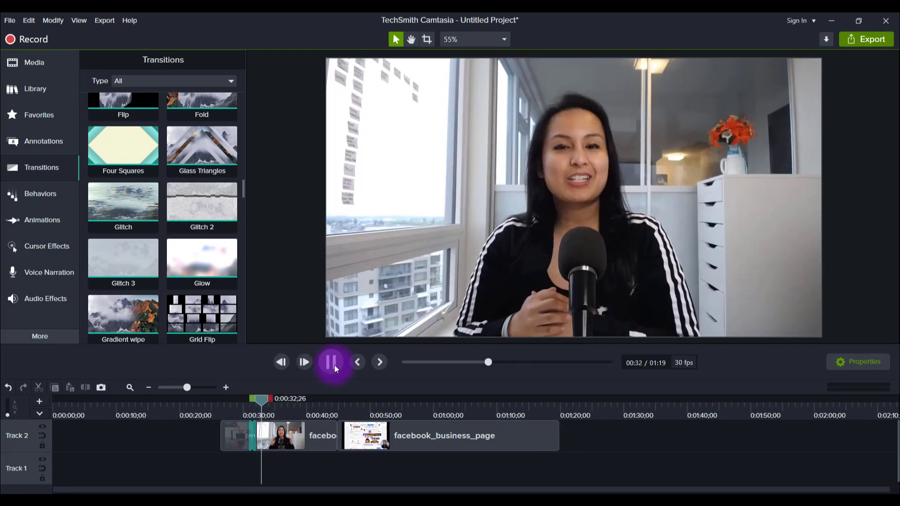
pyautogui.click(334, 365)
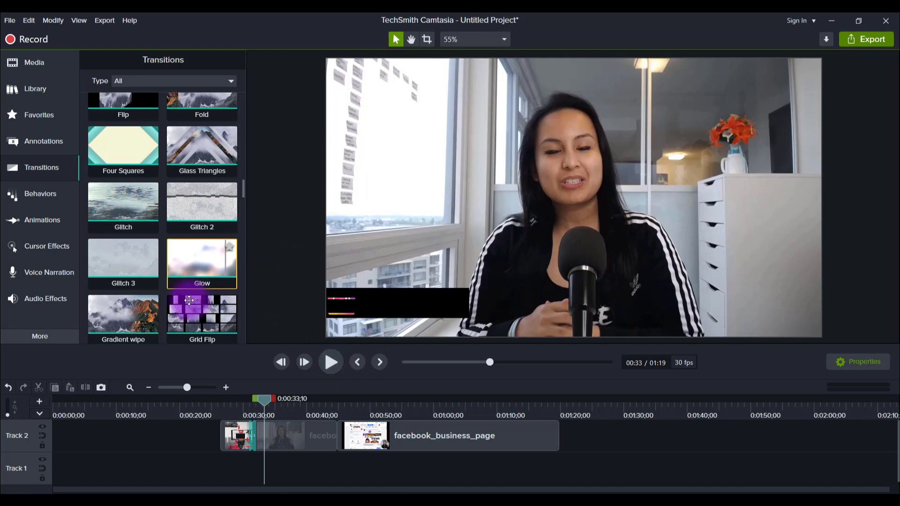
pyautogui.scroll(2, 192, 261)
pyautogui.scroll(10, 192, 261)
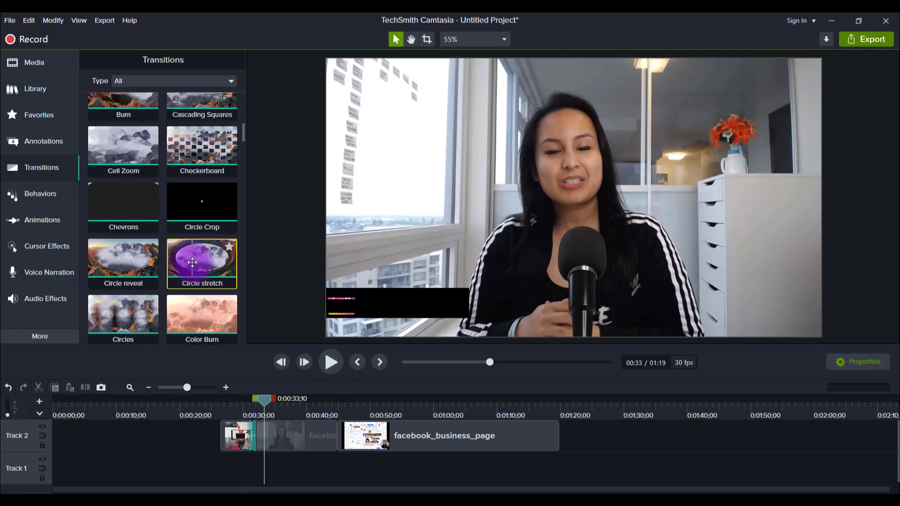
pyautogui.scroll(4, 192, 263)
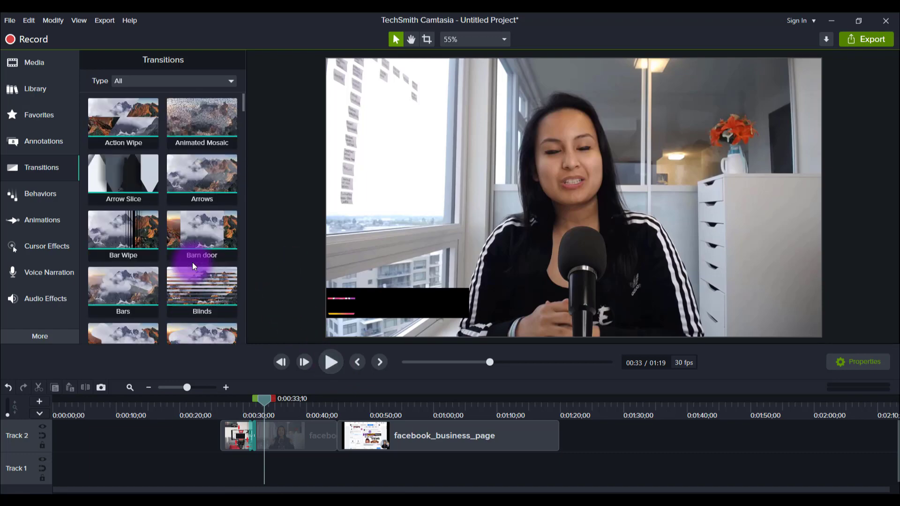
pyautogui.scroll(-2, 193, 263)
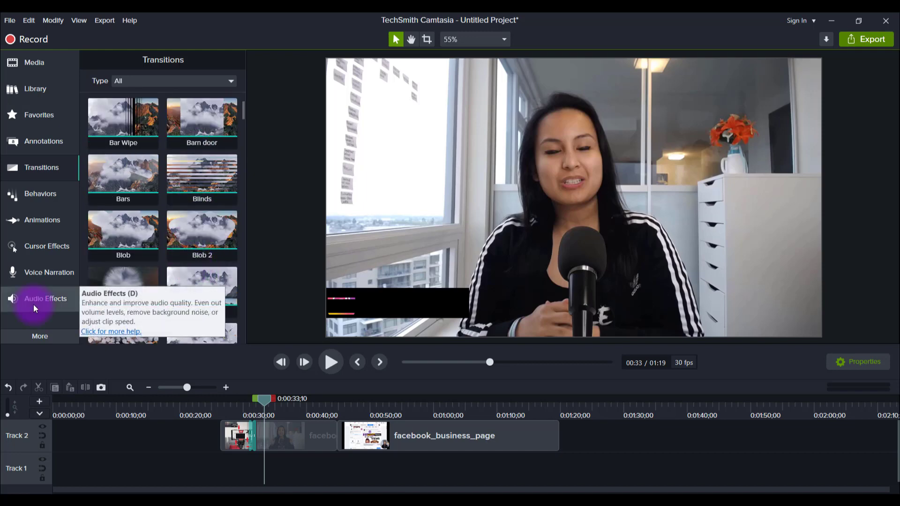
# Apply the Sliding behavior from Visual Effects to the star clip
pyautogui.click(38, 339)
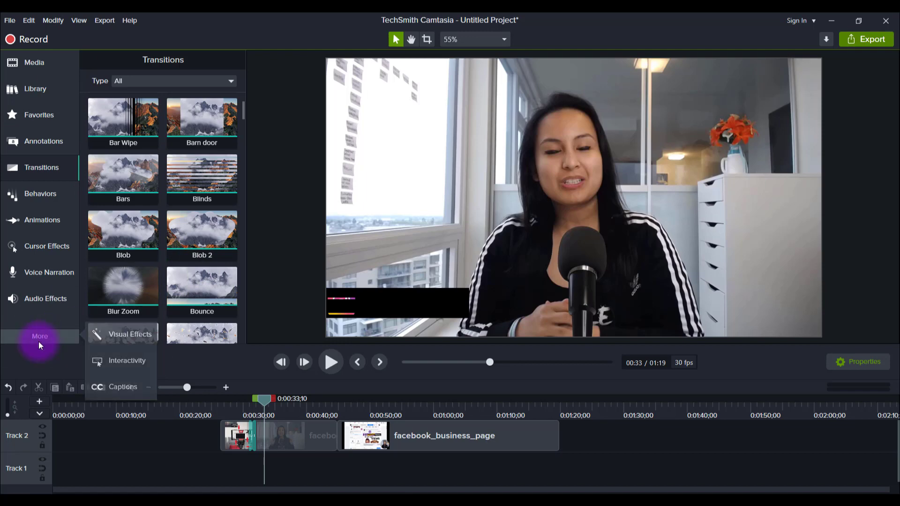
pyautogui.click(108, 335)
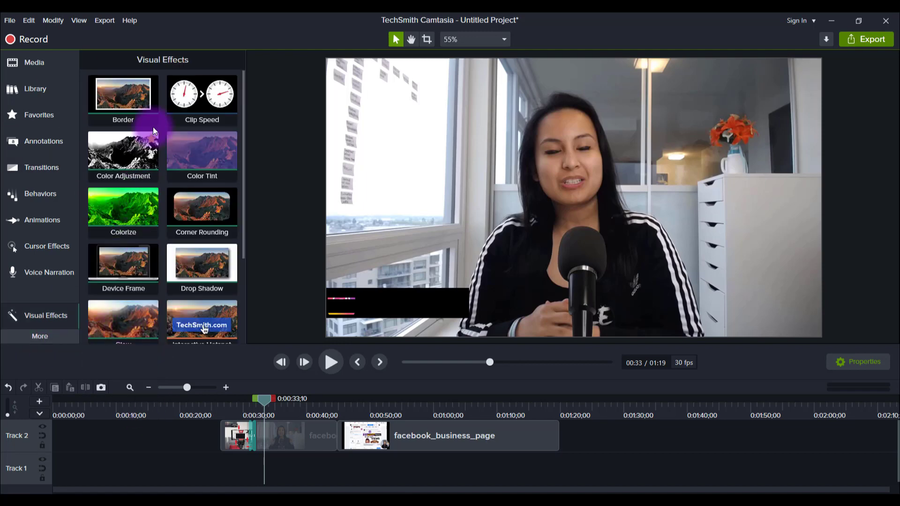
pyautogui.scroll(-3, 153, 128)
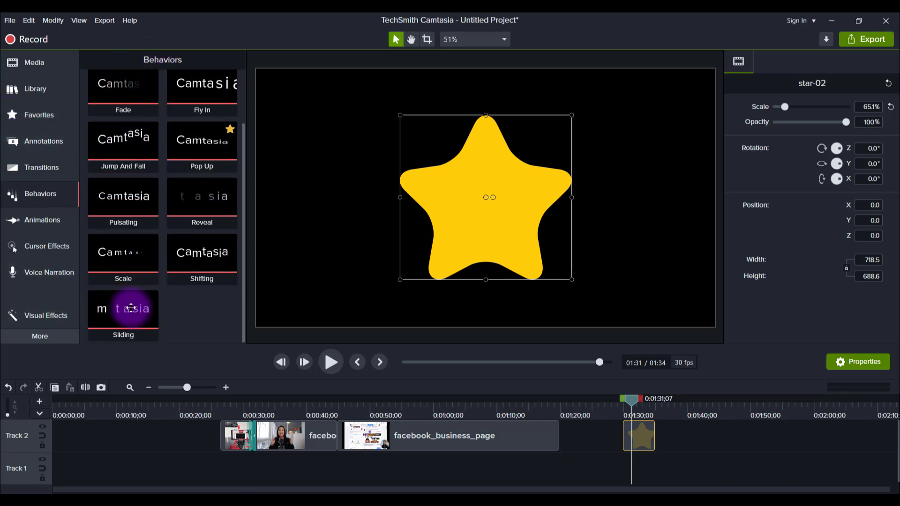
pyautogui.moveTo(98, 312); pyautogui.dragTo(625, 422)
pyautogui.click(619, 399)
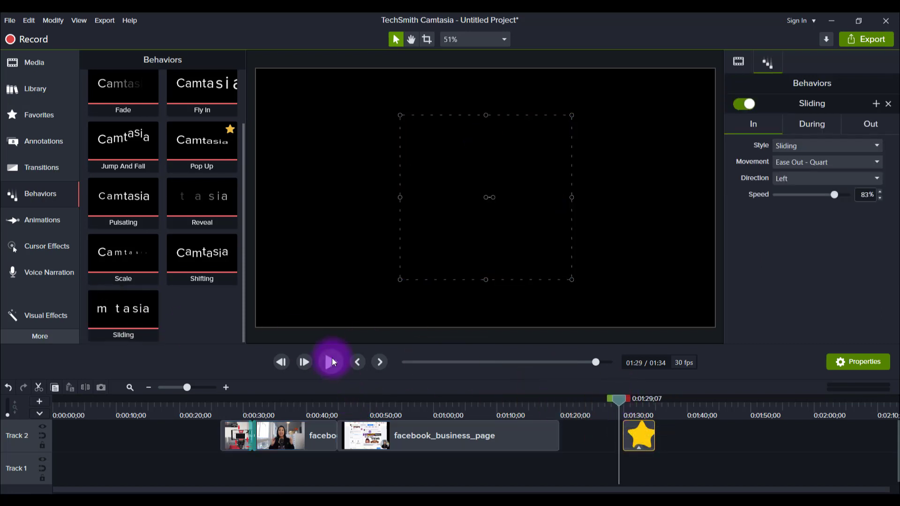
# Extend the star clip to about 1:42 and preview its slide-in
pyautogui.moveTo(653, 434); pyautogui.dragTo(703, 435)
pyautogui.click(324, 368)
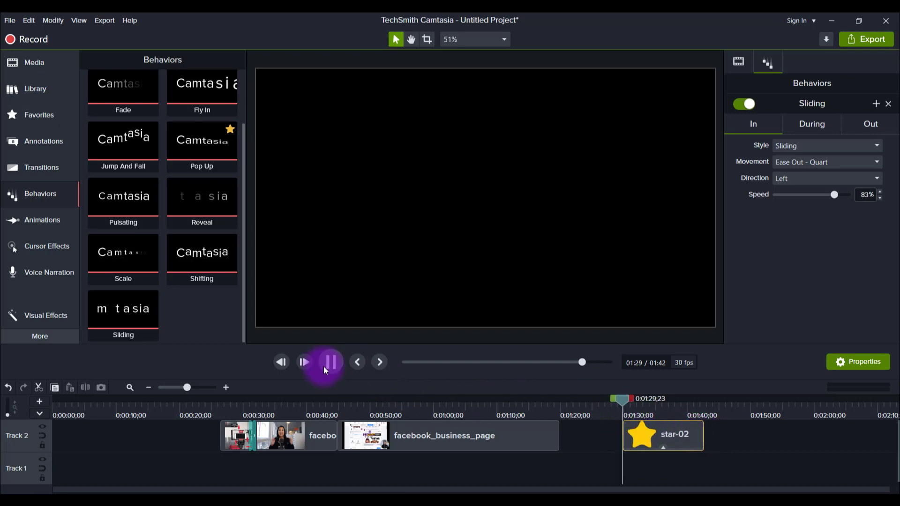
pyautogui.click(324, 368)
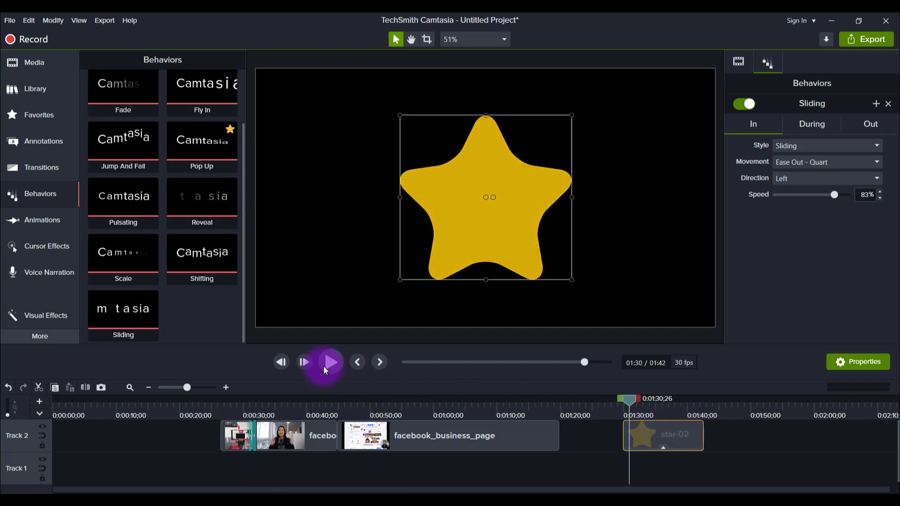
# Apply Motion Blur to star-02 and preview the blurred entrance from just before the clip
pyautogui.click(25, 318)
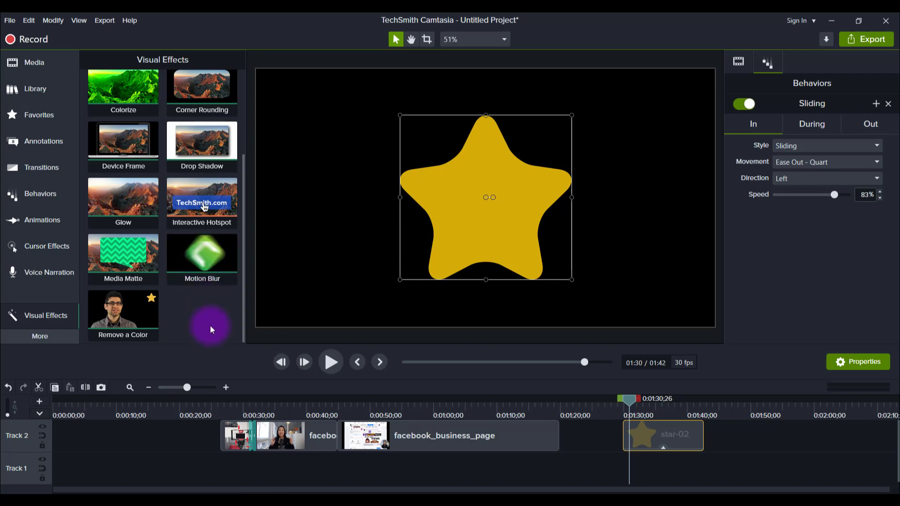
pyautogui.moveTo(201, 260); pyautogui.dragTo(642, 438)
pyautogui.moveTo(632, 402); pyautogui.dragTo(620, 404)
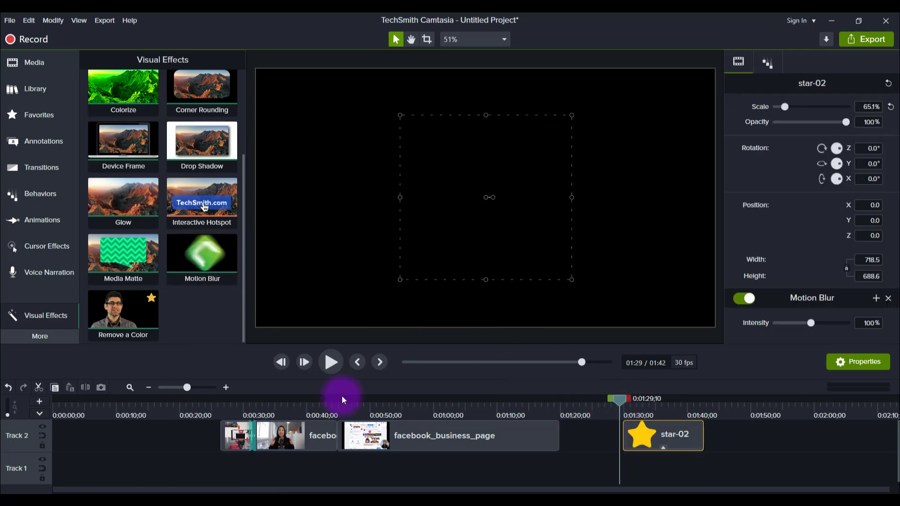
pyautogui.click(334, 363)
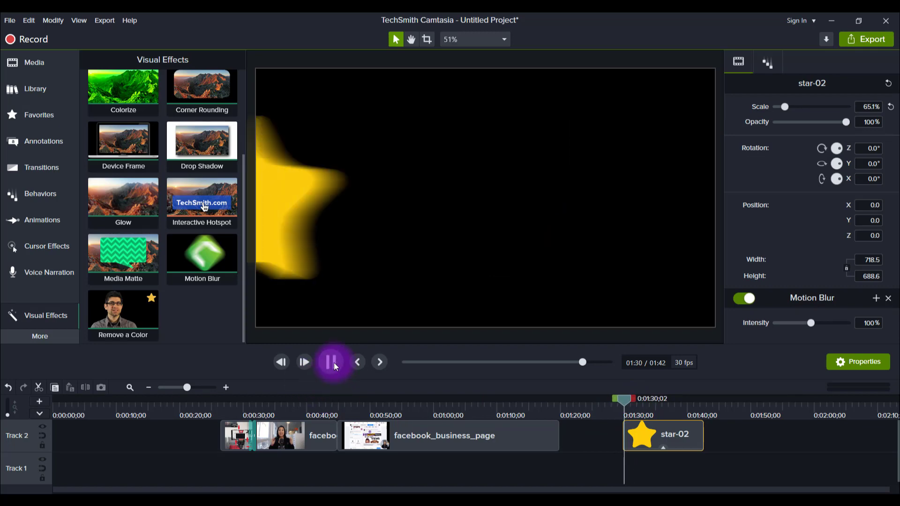
pyautogui.click(334, 363)
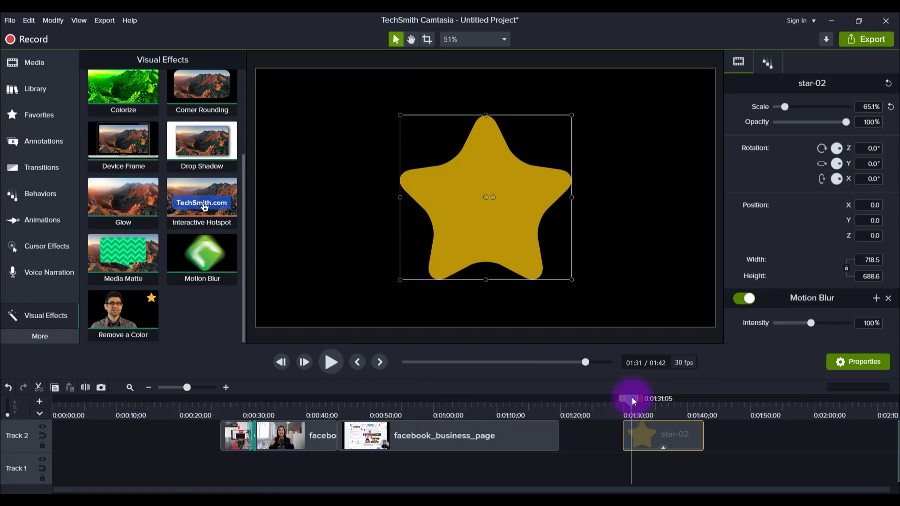
pyautogui.moveTo(632, 398); pyautogui.dragTo(626, 399)
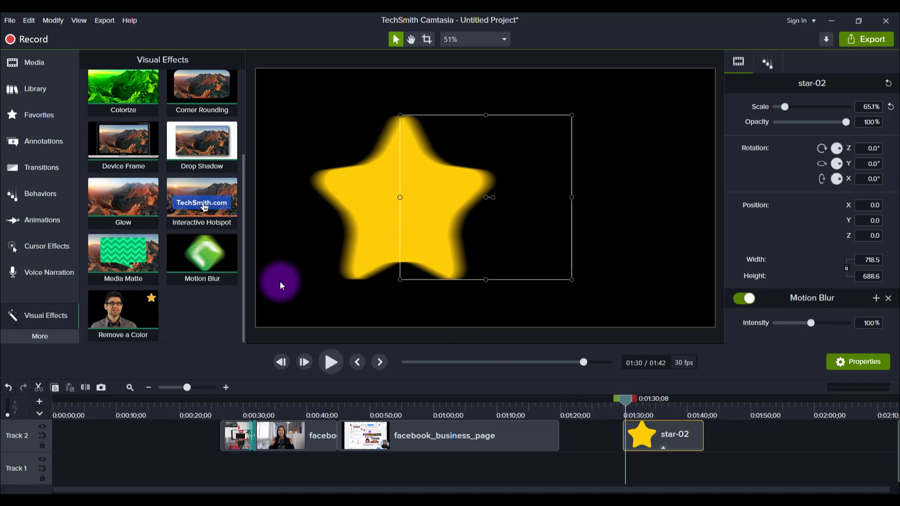
# Place Essetino Audio's Fast Short Whoosh on Track 1 under the star and preview it
pyautogui.click(26, 90)
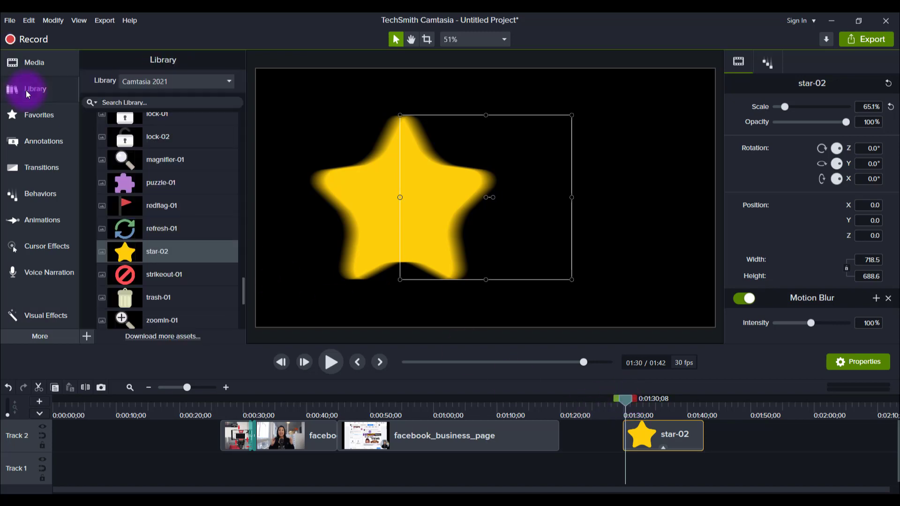
pyautogui.click(144, 79)
pyautogui.click(171, 145)
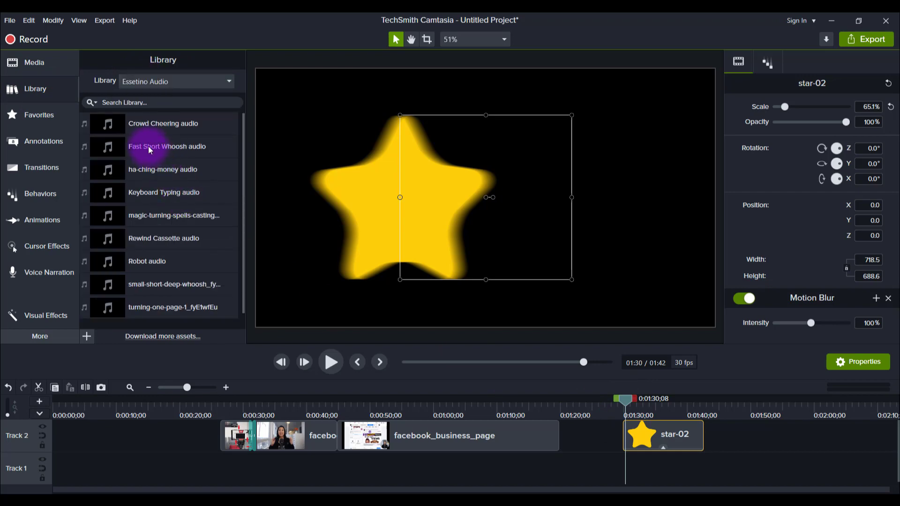
pyautogui.moveTo(148, 145); pyautogui.dragTo(626, 465)
pyautogui.click(618, 409)
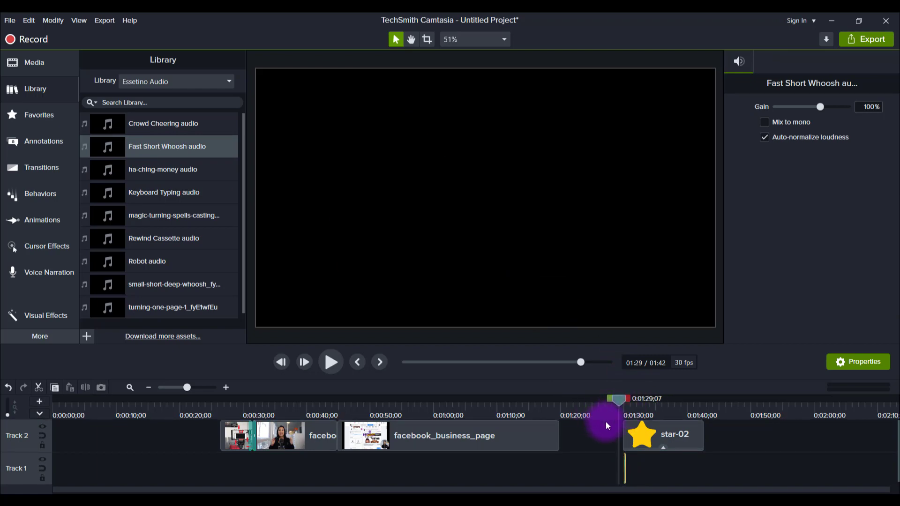
pyautogui.click(339, 362)
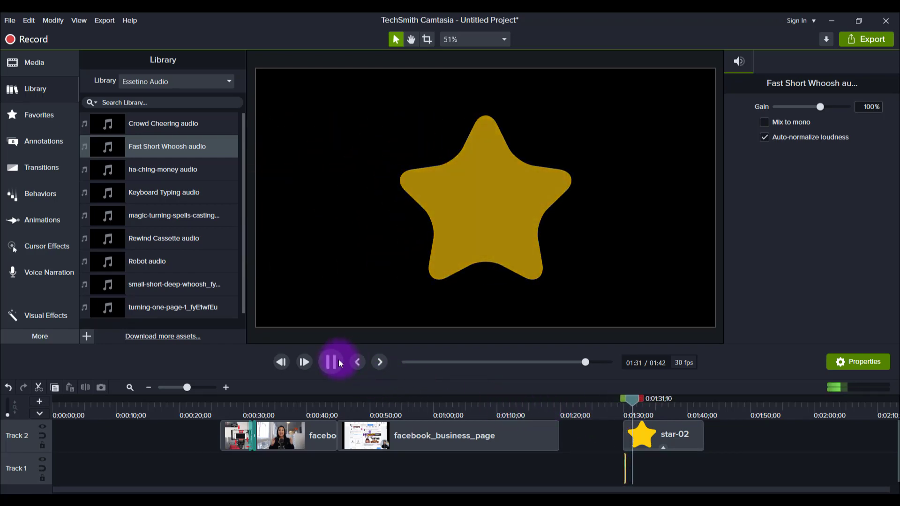
pyautogui.click(339, 361)
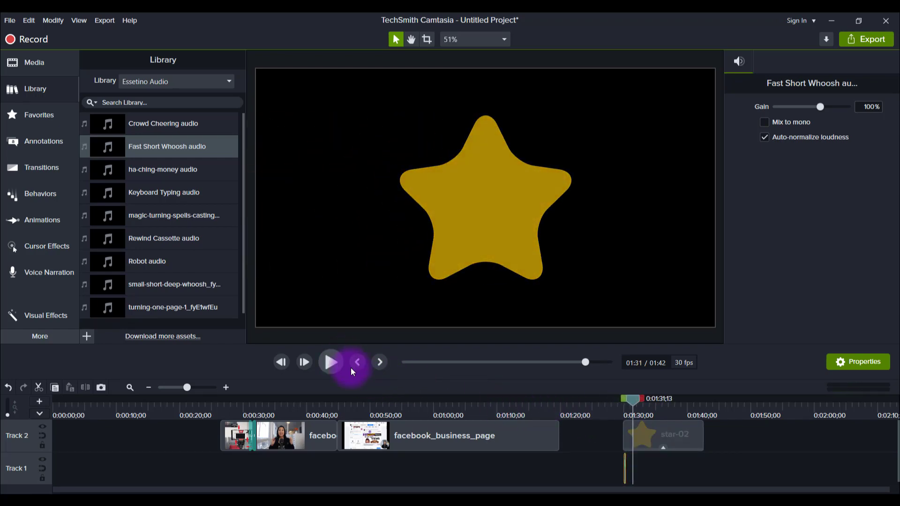
# Scale the webcam video to 27.9% and move it to the bottom-right corner
pyautogui.click(43, 314)
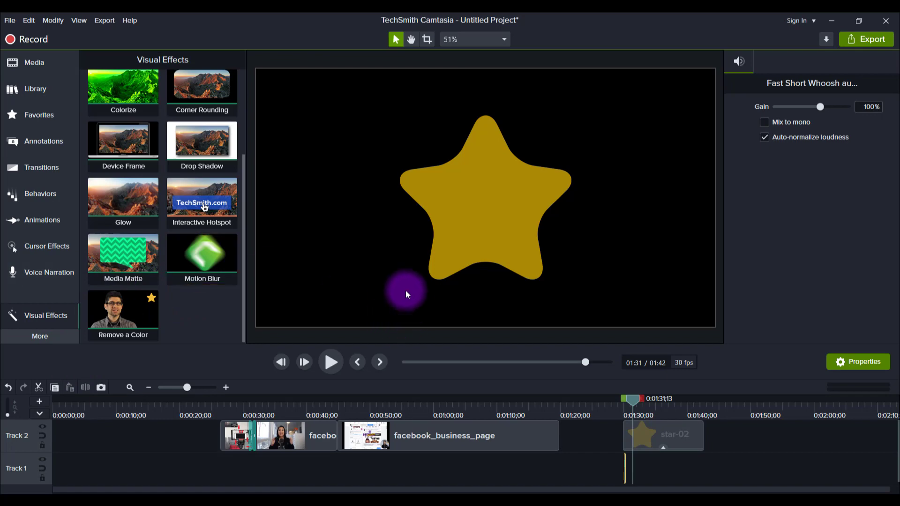
pyautogui.scroll(2, 196, 200)
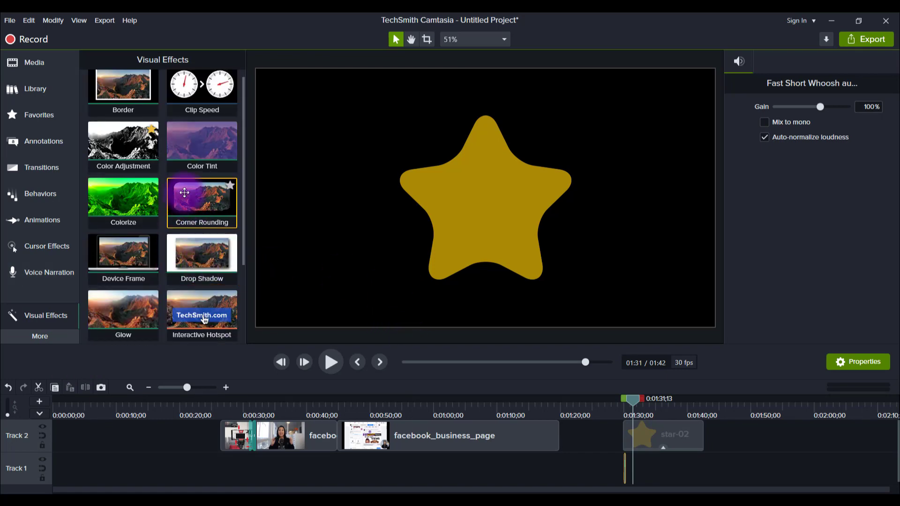
pyautogui.moveTo(289, 408); pyautogui.dragTo(276, 412)
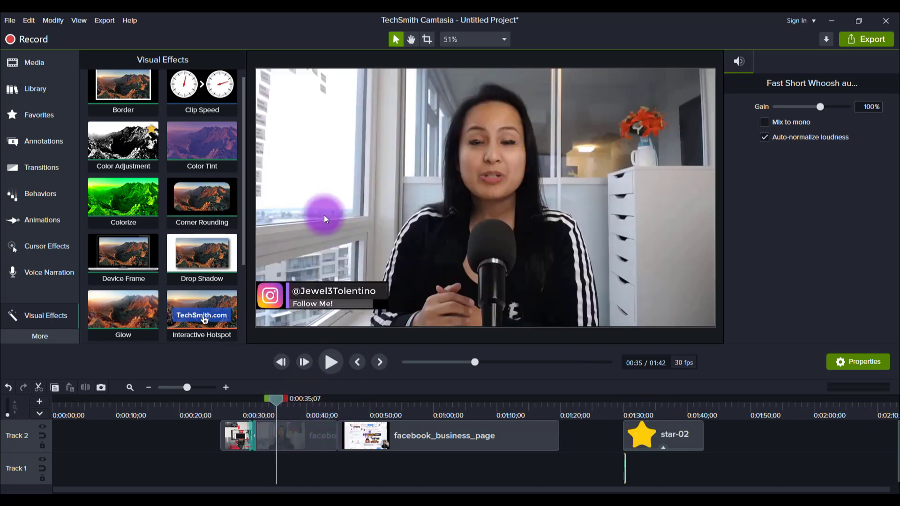
pyautogui.click(310, 143)
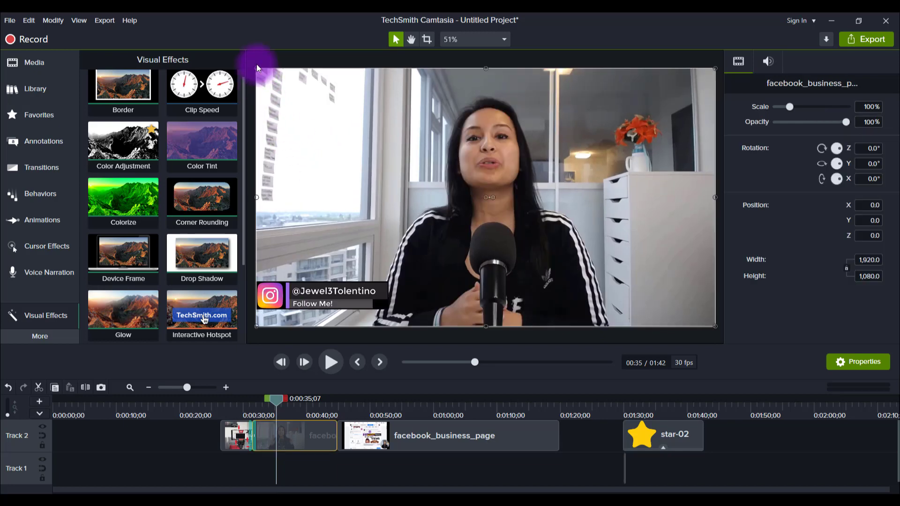
pyautogui.moveTo(257, 70); pyautogui.dragTo(610, 267)
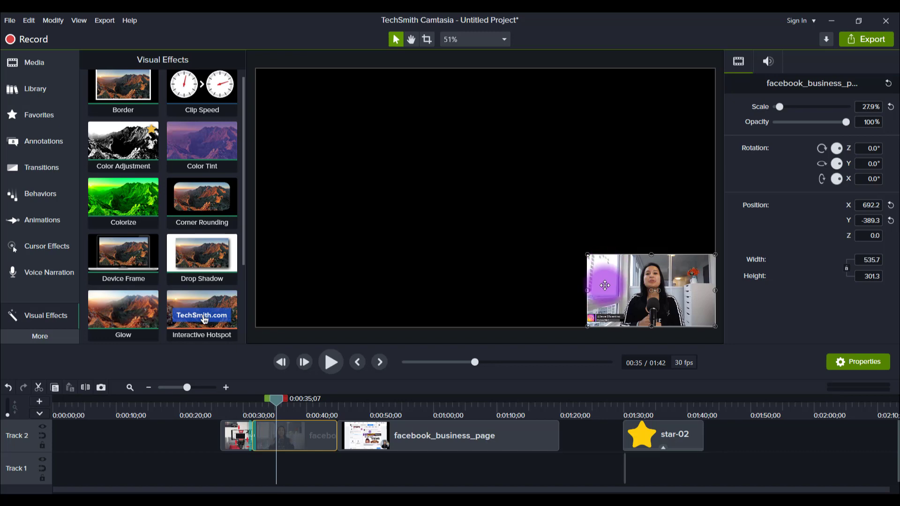
pyautogui.moveTo(604, 276)
pyautogui.mouseDown()
pyautogui.moveTo(595, 267)
pyautogui.moveTo(607, 266)
pyautogui.mouseUp()
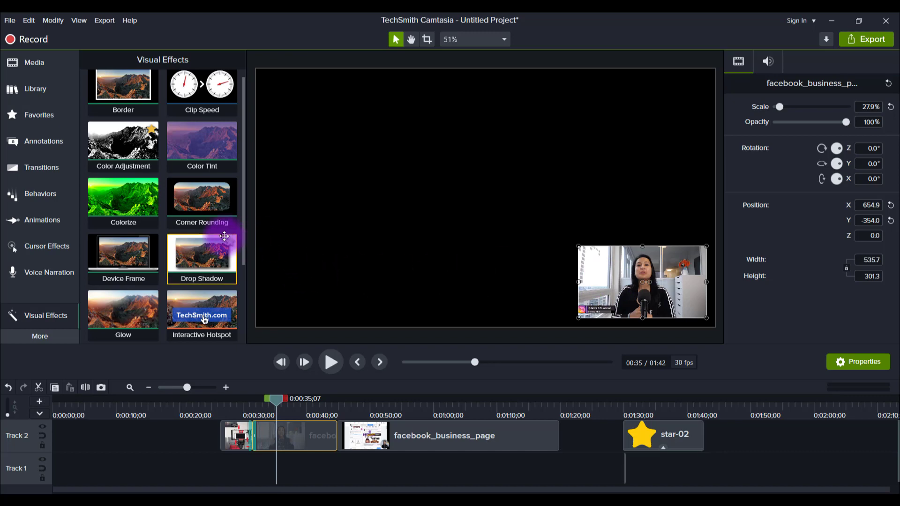
# Apply Corner Rounding to the webcam clip, adjust its Radius, and preview
pyautogui.moveTo(183, 200); pyautogui.dragTo(283, 433)
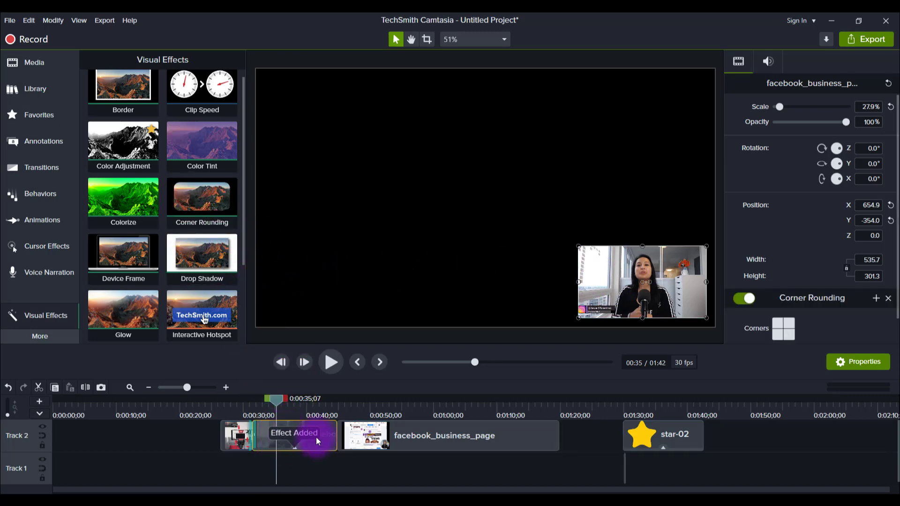
pyautogui.scroll(-1, 832, 273)
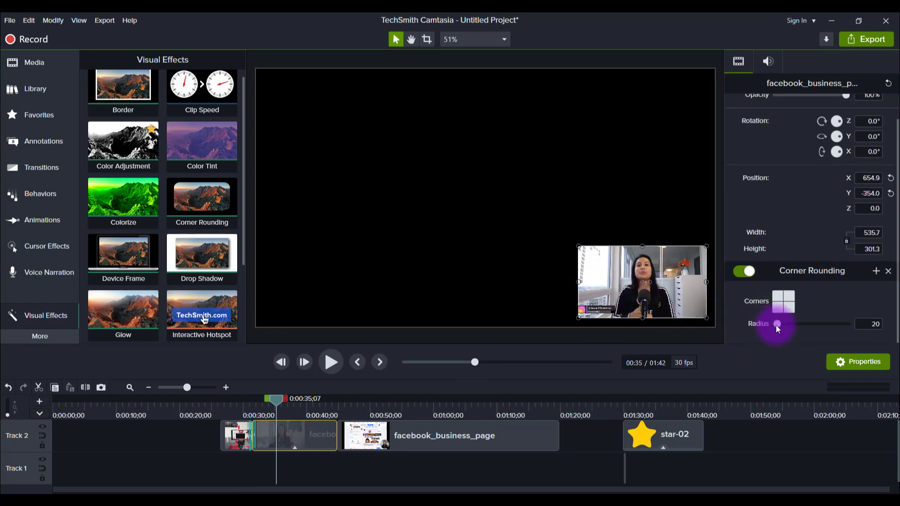
pyautogui.moveTo(775, 325); pyautogui.dragTo(848, 329)
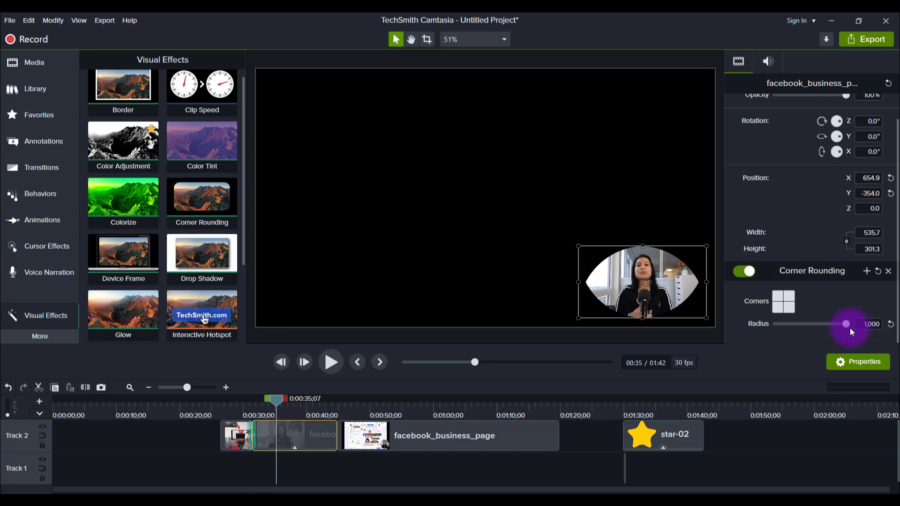
pyautogui.moveTo(850, 328); pyautogui.dragTo(793, 332)
pyautogui.click(686, 349)
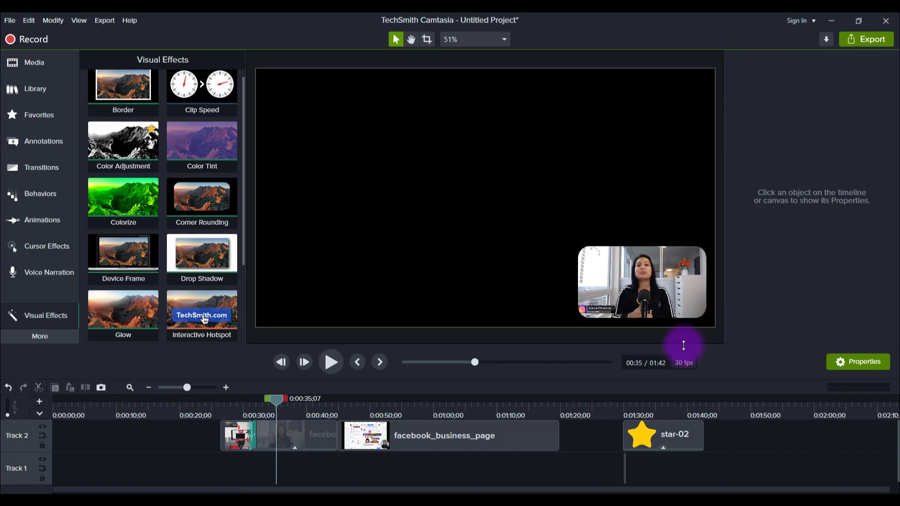
pyautogui.click(332, 362)
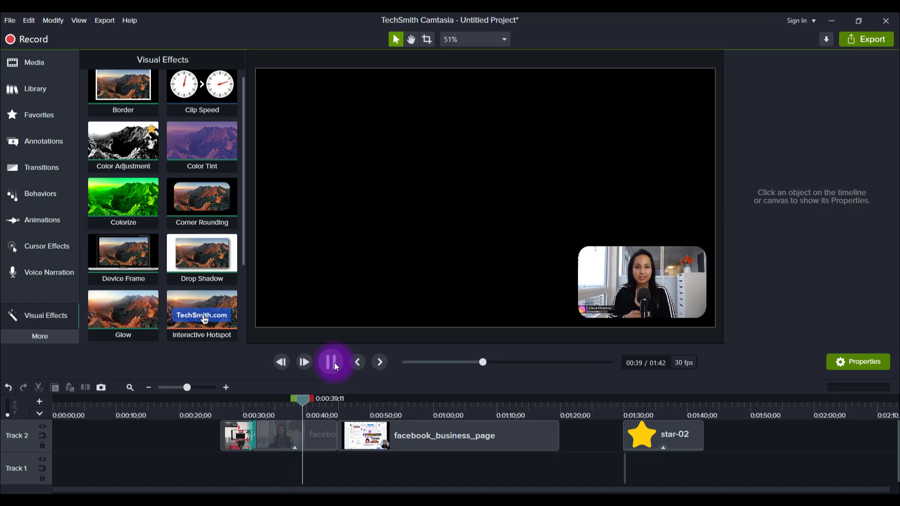
pyautogui.click(331, 363)
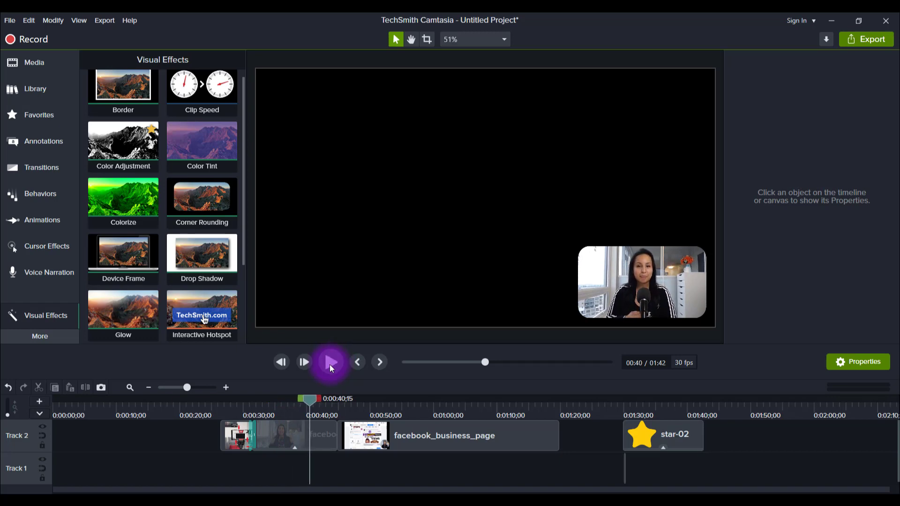
# Browse Audio Effects, inspecting Emphasize, then select the webcam clip and show the Media Bin
pyautogui.click(27, 336)
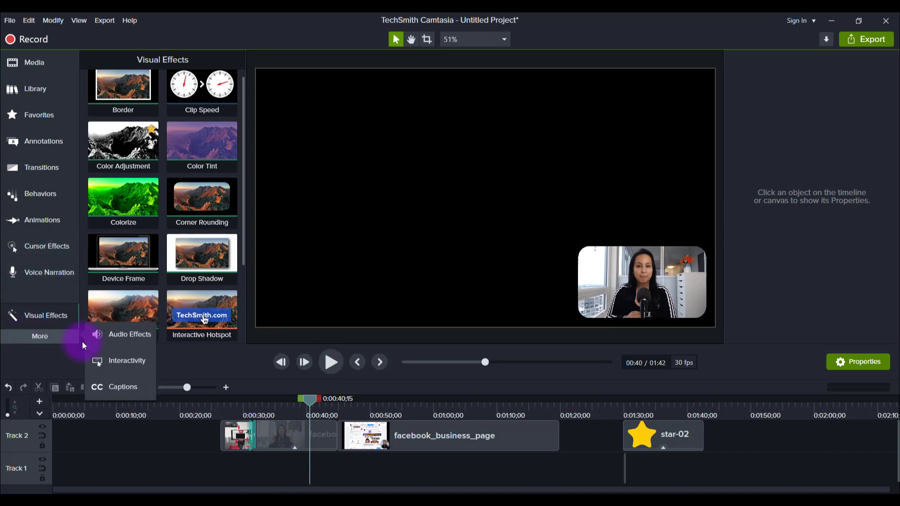
pyautogui.click(137, 342)
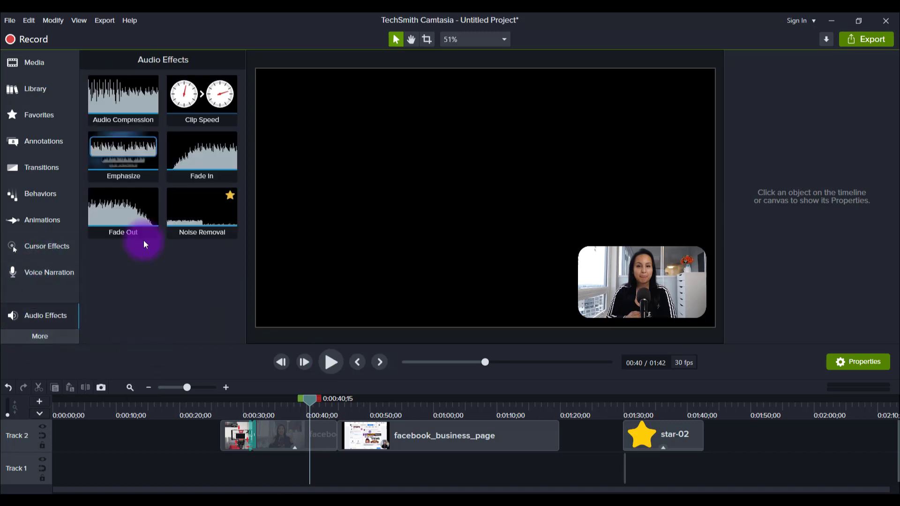
pyautogui.click(120, 163)
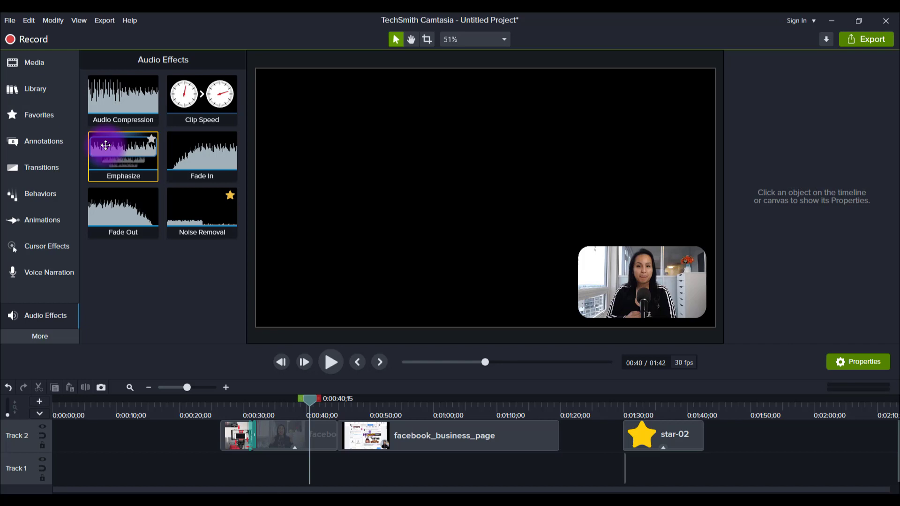
pyautogui.click(199, 306)
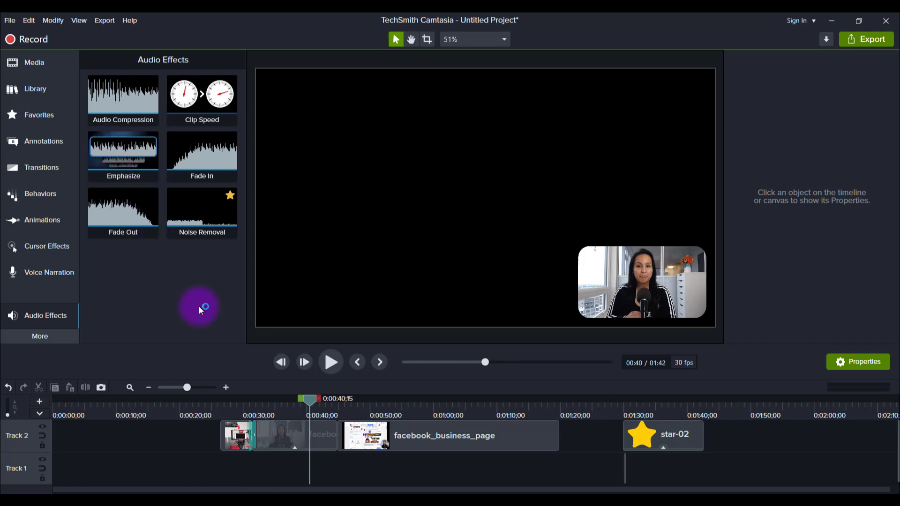
pyautogui.click(288, 430)
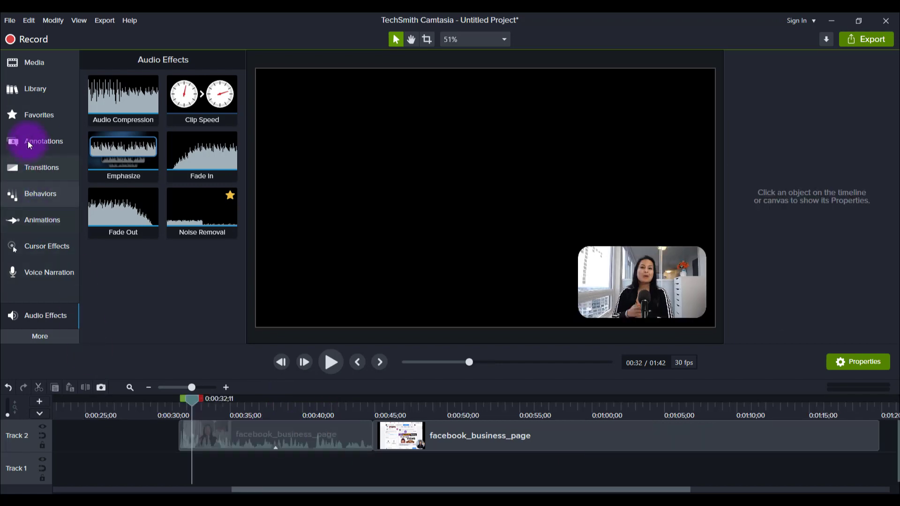
pyautogui.click(29, 62)
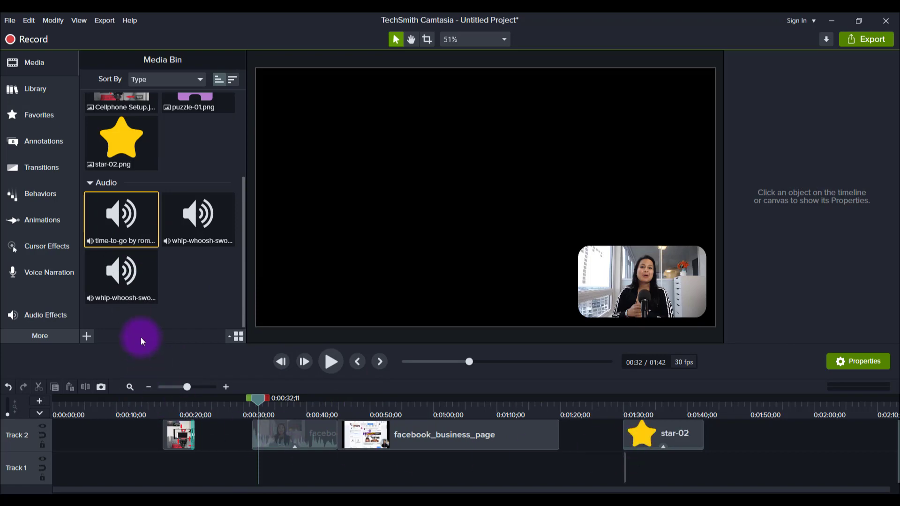
# Add time-to-go music to Track 1 starting near 0:13 and enlarge the webcam video
pyautogui.moveTo(120, 215); pyautogui.dragTo(235, 474)
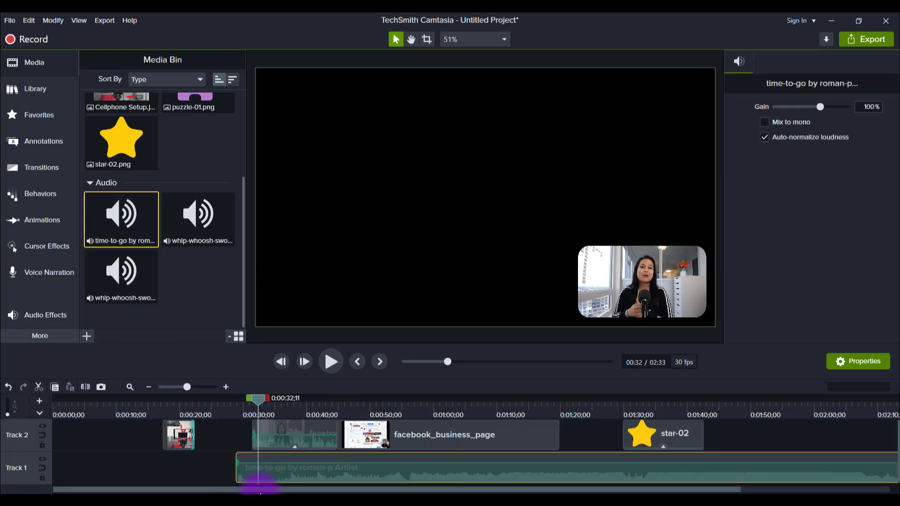
pyautogui.moveTo(399, 471); pyautogui.dragTo(299, 442)
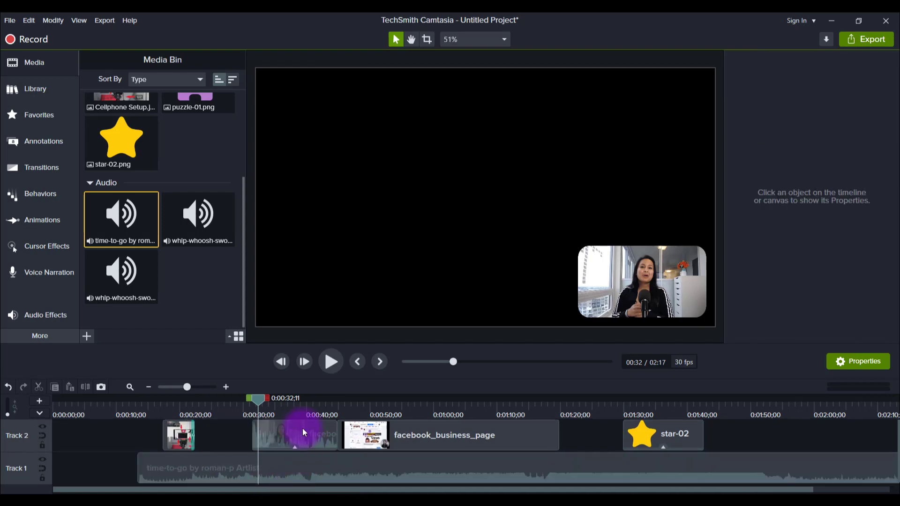
pyautogui.click(302, 427)
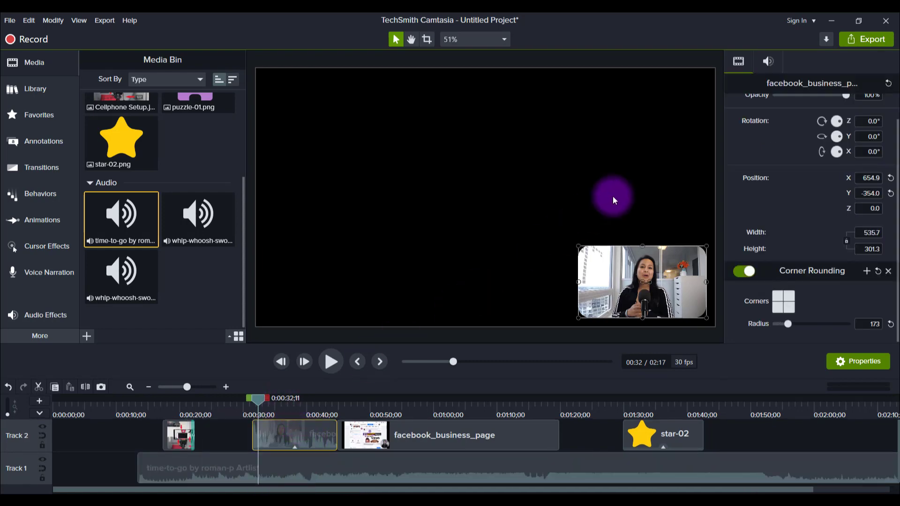
pyautogui.moveTo(578, 245); pyautogui.dragTo(410, 152)
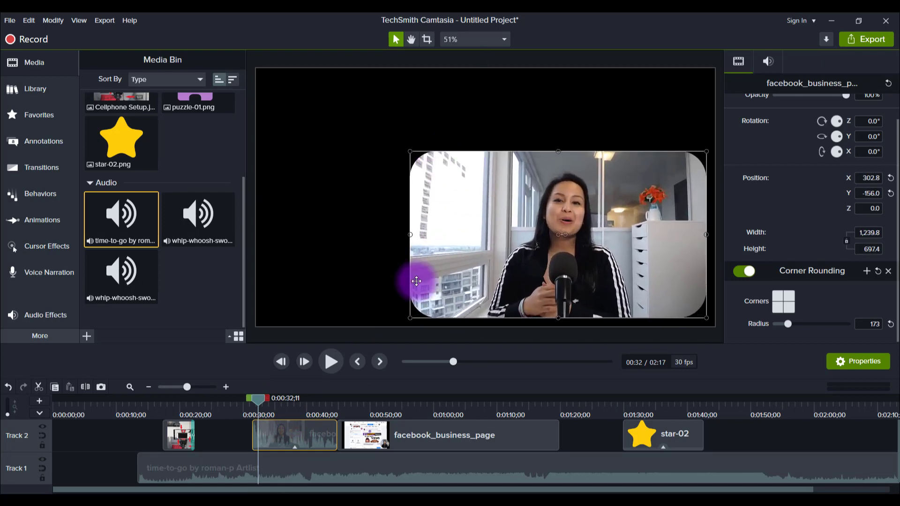
# Apply the Emphasize audio effect to the Track 2 webcam clip and return to 0:25
pyautogui.click(276, 474)
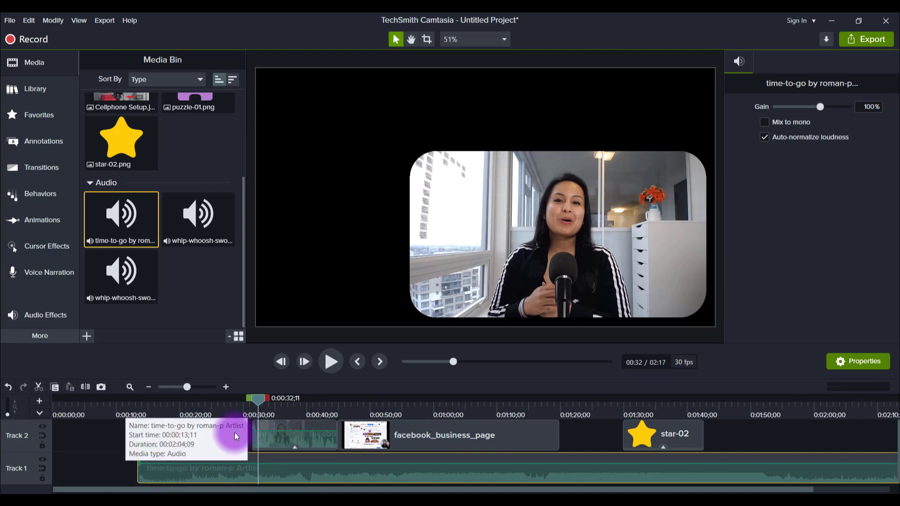
pyautogui.click(24, 313)
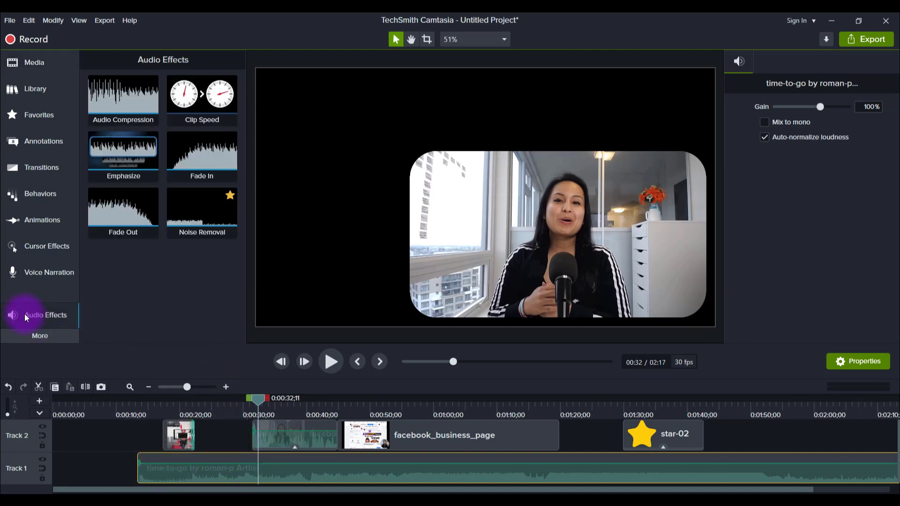
pyautogui.click(120, 160)
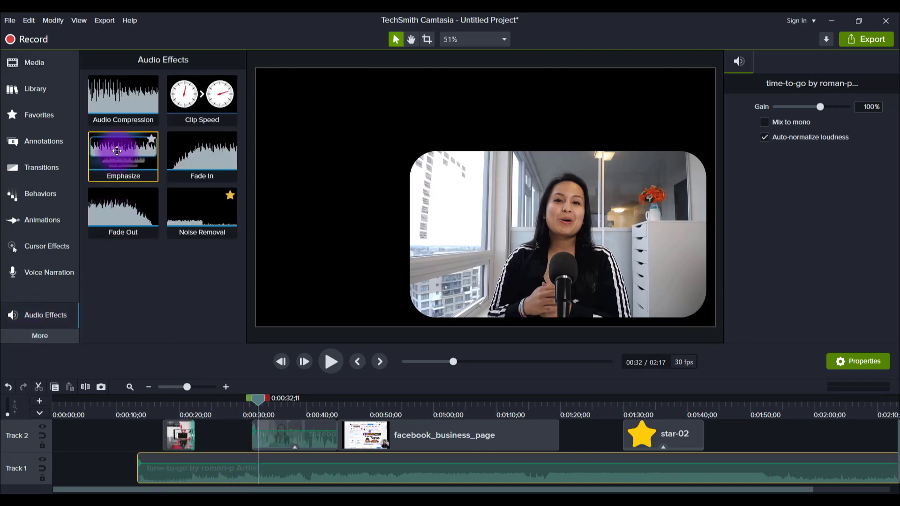
pyautogui.moveTo(117, 152); pyautogui.dragTo(273, 429)
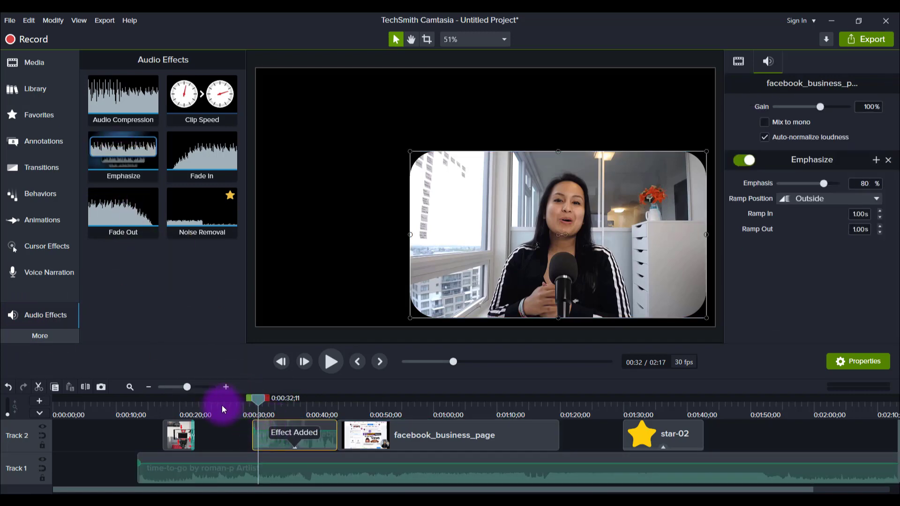
pyautogui.moveTo(223, 406); pyautogui.dragTo(211, 410)
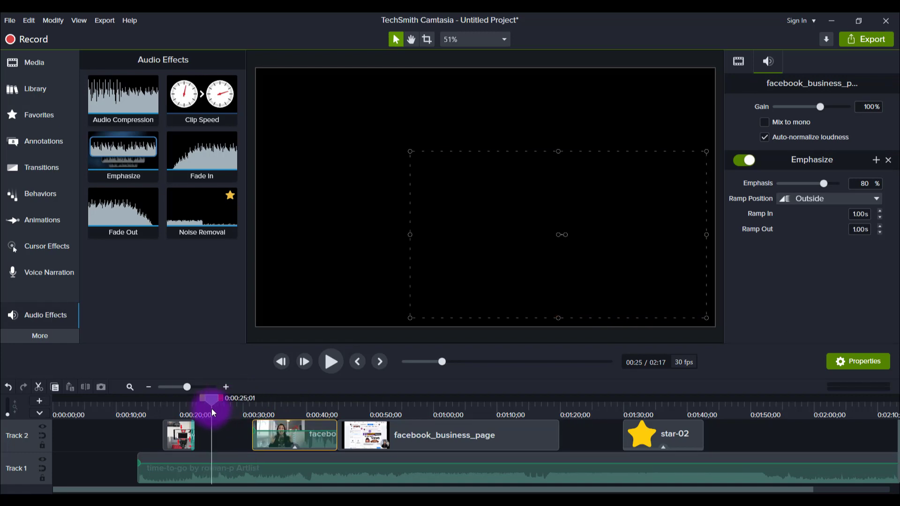
# Play from 0:25 and pause near 0:49 to hear the Emphasize-treated music
pyautogui.press('space')
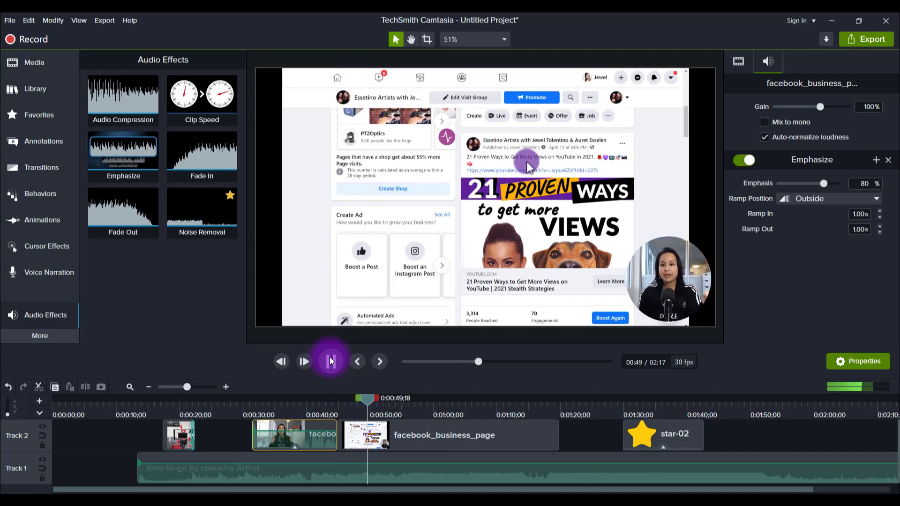
pyautogui.click(330, 361)
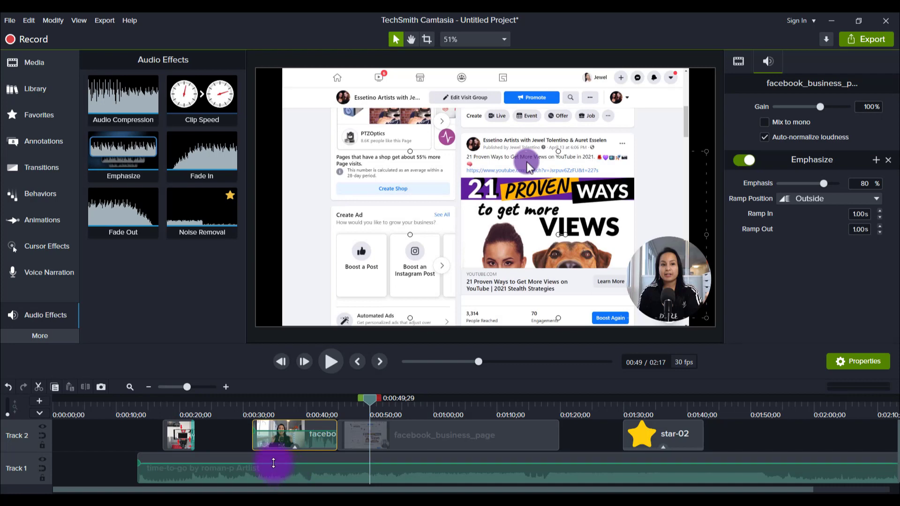
# Start a Media Matte on the star clip, move the webcam clip beneath star-02, and go to 1:32
pyautogui.click(234, 438)
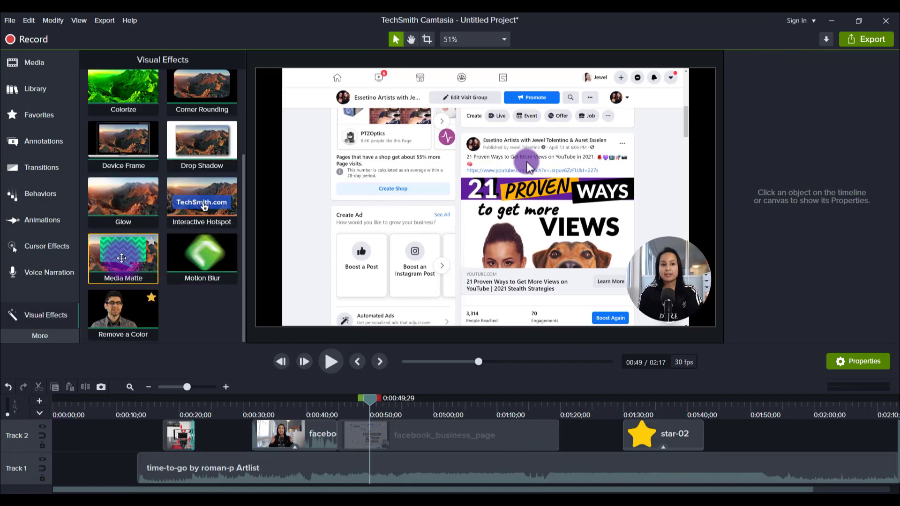
pyautogui.moveTo(115, 258); pyautogui.dragTo(635, 449)
pyautogui.moveTo(287, 476); pyautogui.dragTo(651, 468)
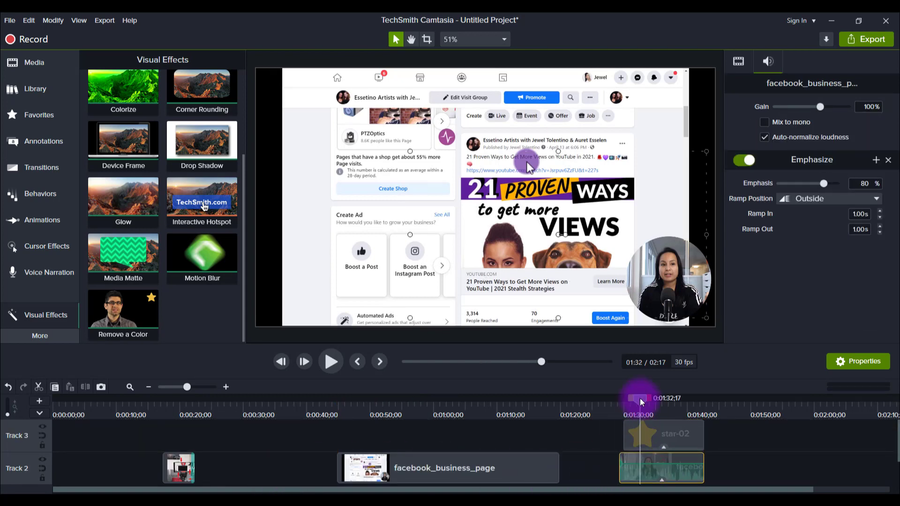
pyautogui.click(642, 411)
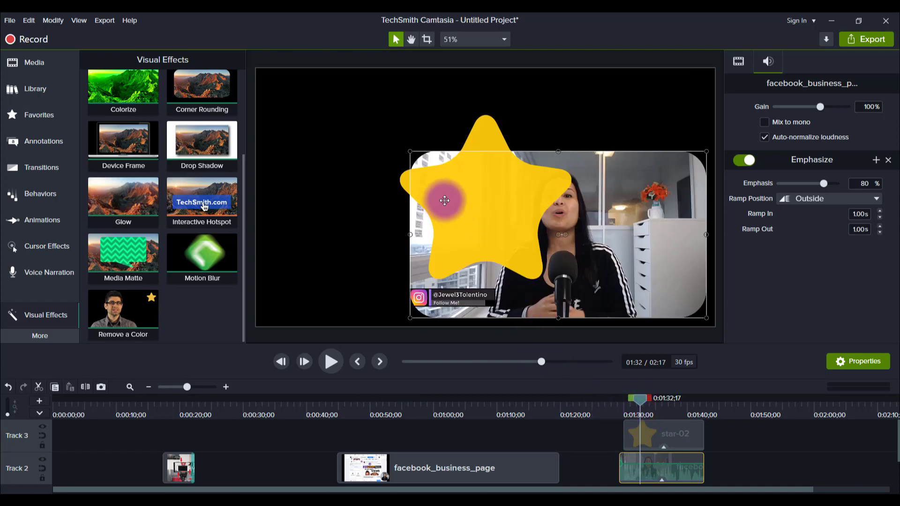
# Shrink and centre the webcam video inside the star, and remove the star's Sliding behavior
pyautogui.moveTo(638, 249); pyautogui.dragTo(589, 220)
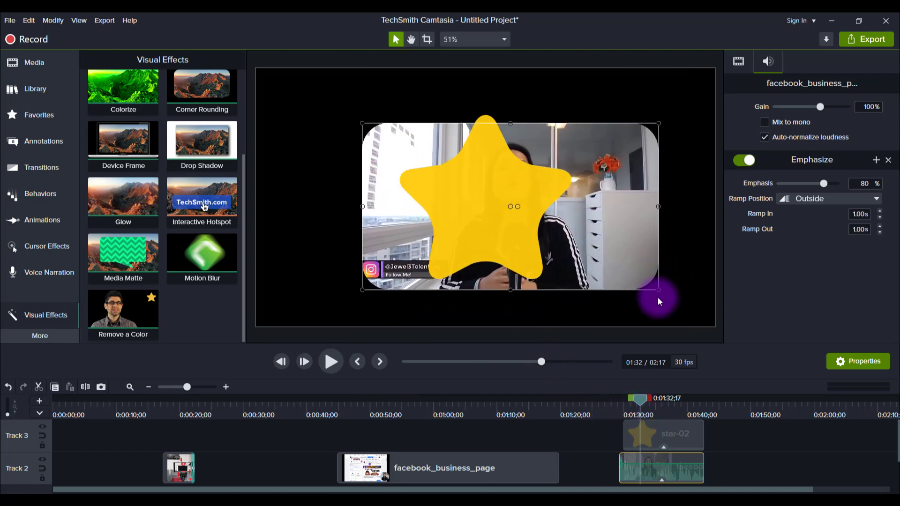
pyautogui.moveTo(658, 290); pyautogui.dragTo(455, 158)
pyautogui.moveTo(394, 150); pyautogui.dragTo(474, 212)
pyautogui.click(475, 213)
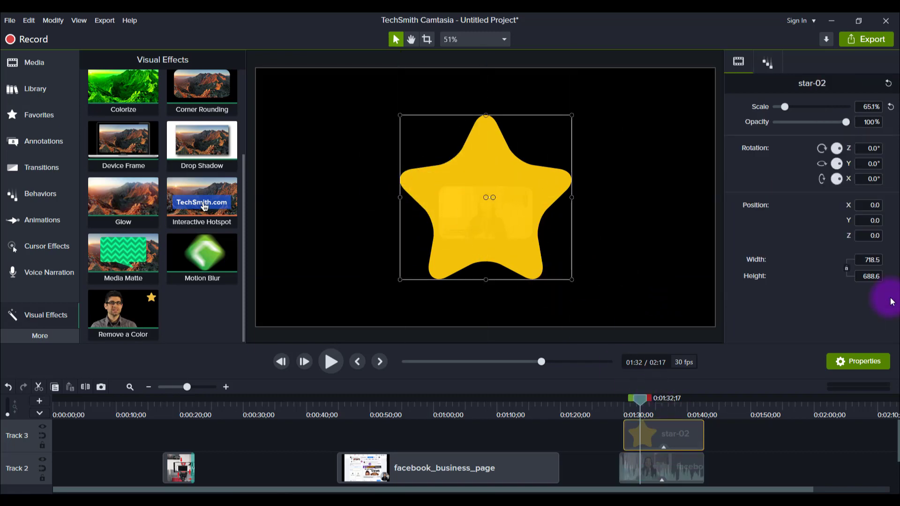
pyautogui.click(767, 65)
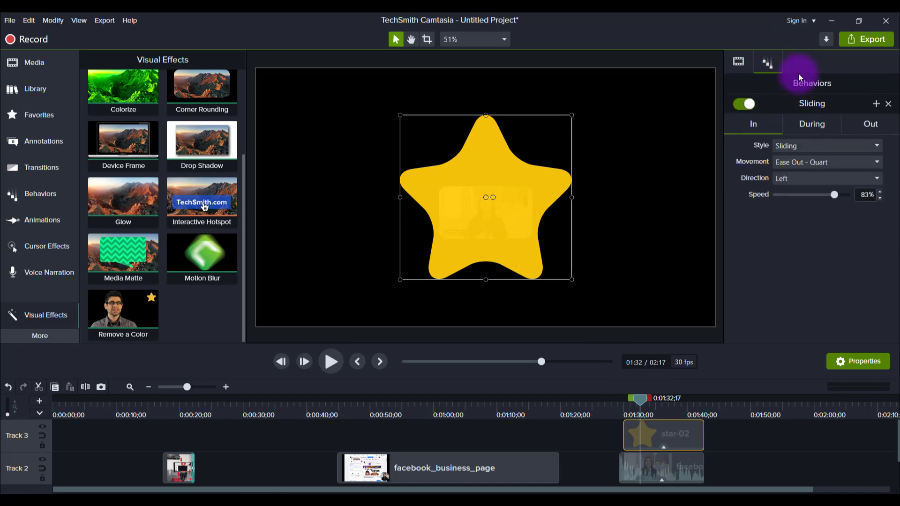
pyautogui.click(889, 104)
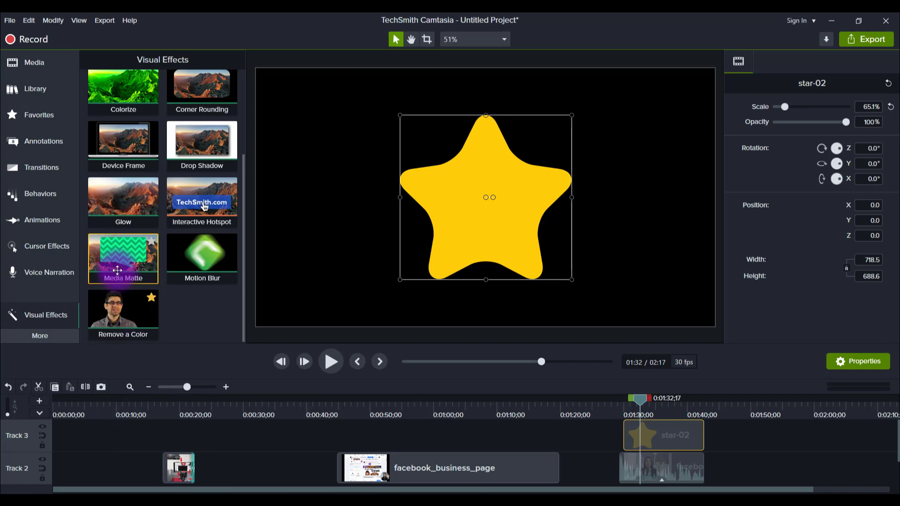
# Apply Media Matte to star-02, enlarge the webcam video behind it, and preview at 01:36
pyautogui.moveTo(125, 245); pyautogui.dragTo(636, 437)
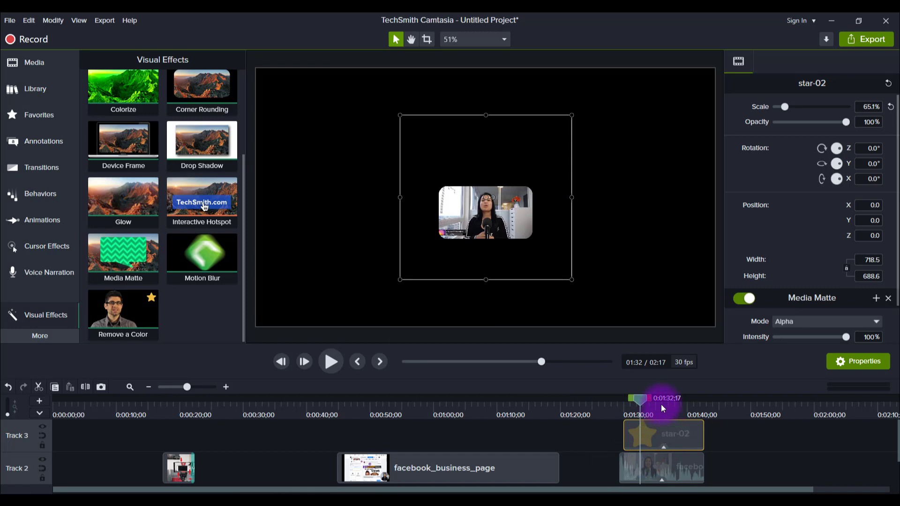
pyautogui.click(634, 467)
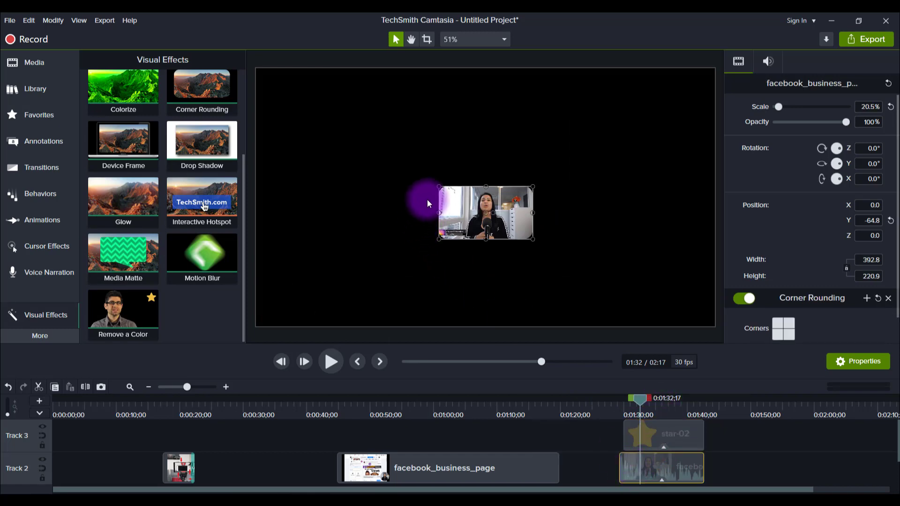
pyautogui.moveTo(438, 186); pyautogui.dragTo(325, 100)
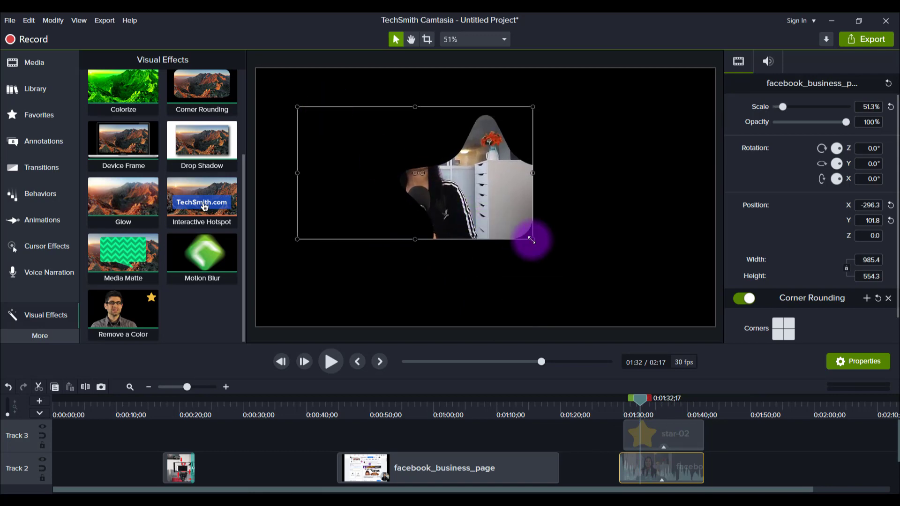
pyautogui.moveTo(531, 240); pyautogui.dragTo(606, 302)
pyautogui.moveTo(497, 231); pyautogui.dragTo(474, 221)
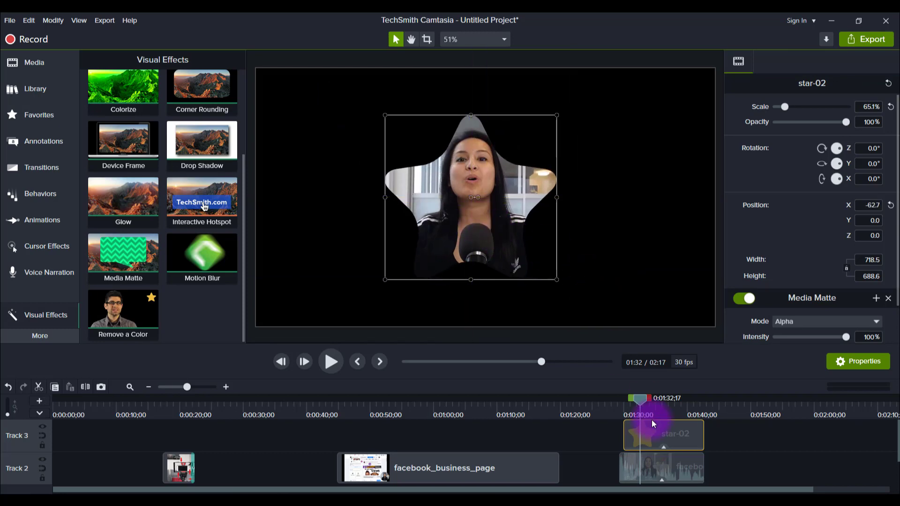
pyautogui.moveTo(656, 413); pyautogui.dragTo(664, 424)
pyautogui.moveTo(201, 262); pyautogui.dragTo(107, 207)
# Place a basic ABC text callout on Track 3 at 01:51
pyautogui.click(24, 91)
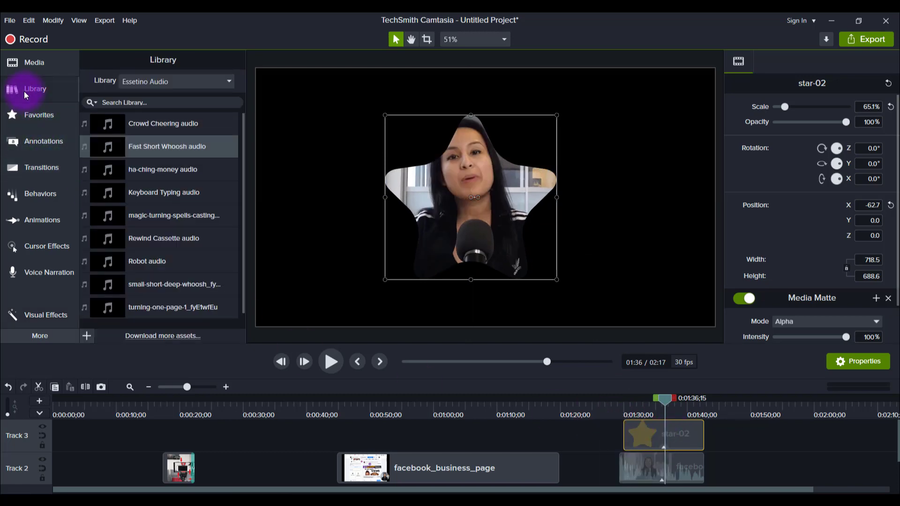
pyautogui.click(43, 141)
pyautogui.moveTo(100, 246)
pyautogui.mouseDown()
pyautogui.moveTo(251, 272)
pyautogui.moveTo(700, 432)
pyautogui.moveTo(747, 432)
pyautogui.moveTo(750, 411)
pyautogui.moveTo(760, 409)
pyautogui.mouseUp()
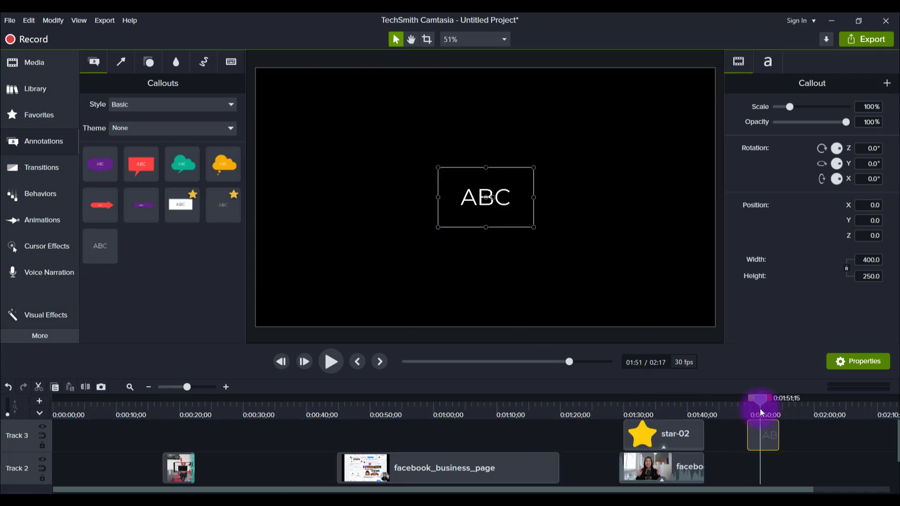
# Make the callout text bold at size 500 and replace ABC with JEWEL
pyautogui.click(767, 60)
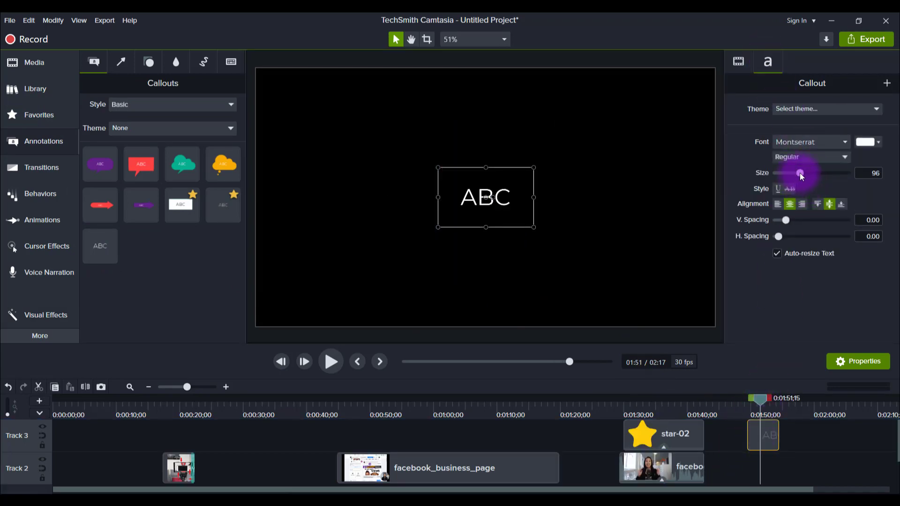
pyautogui.moveTo(800, 173); pyautogui.dragTo(856, 179)
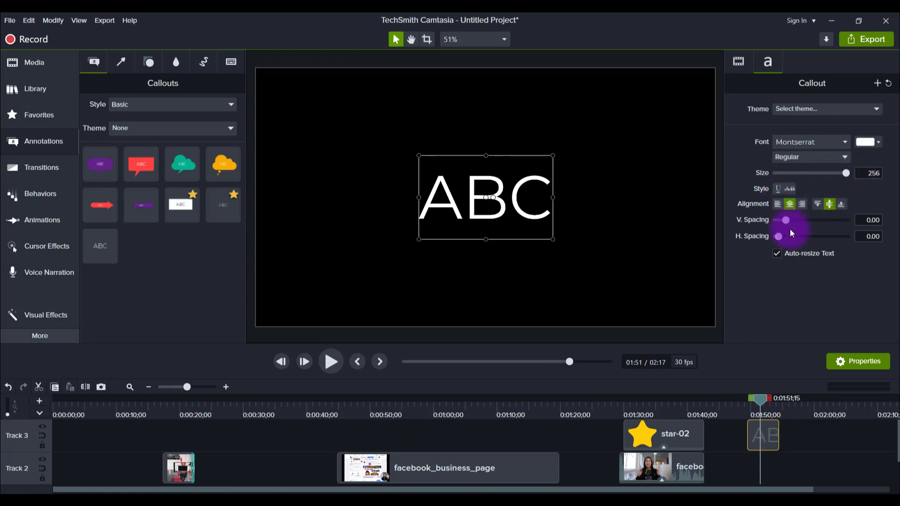
pyautogui.click(797, 158)
pyautogui.click(790, 195)
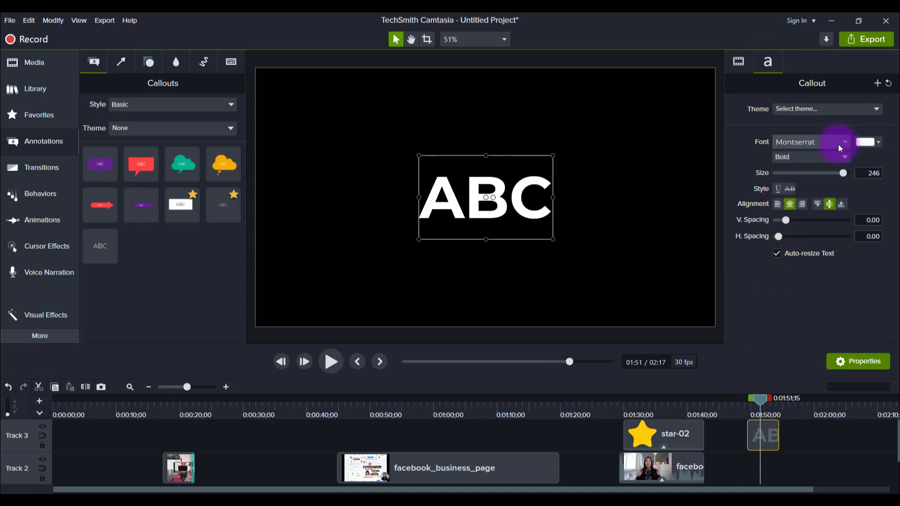
pyautogui.scroll(5, 838, 145)
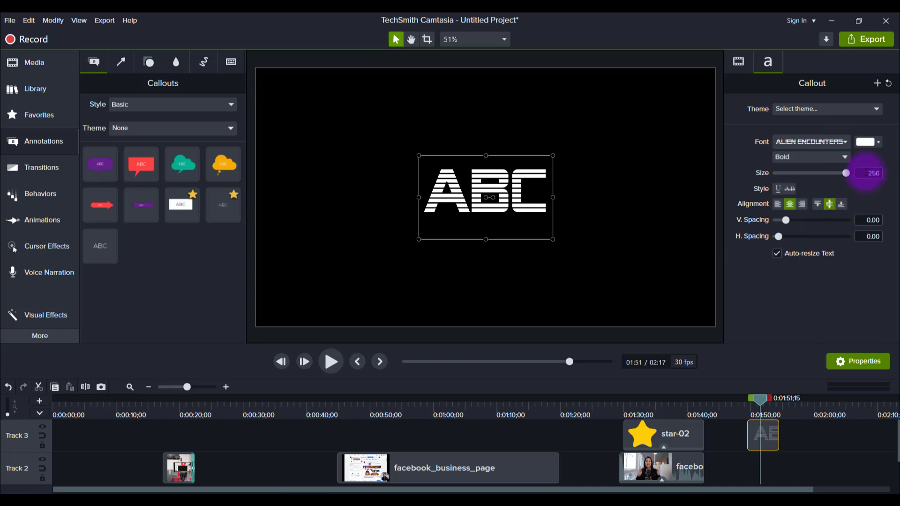
pyautogui.moveTo(864, 173); pyautogui.dragTo(885, 173)
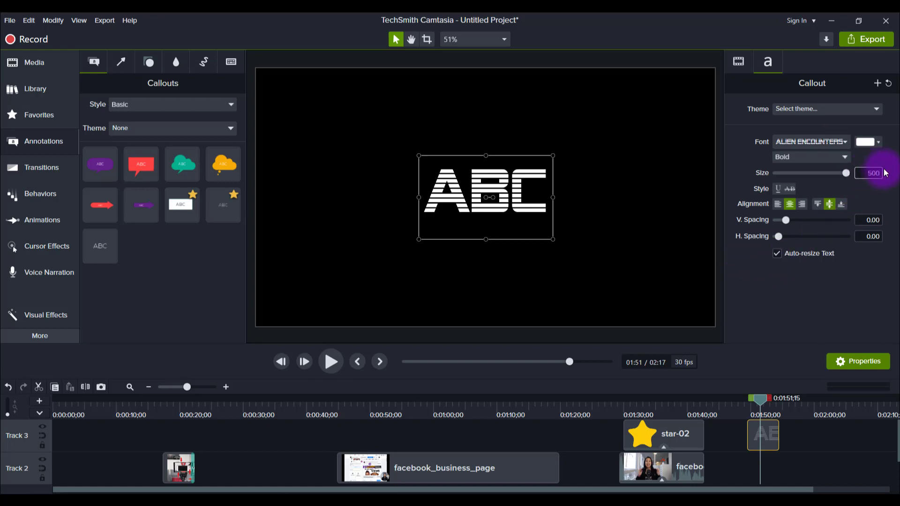
pyautogui.write('500')
pyautogui.press('Return')
pyautogui.doubleClick(504, 191)
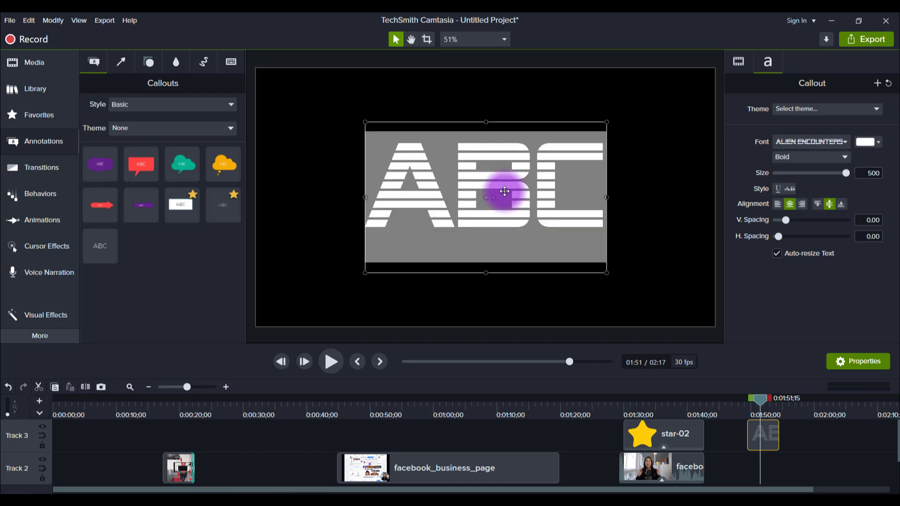
pyautogui.write('JEWEL')
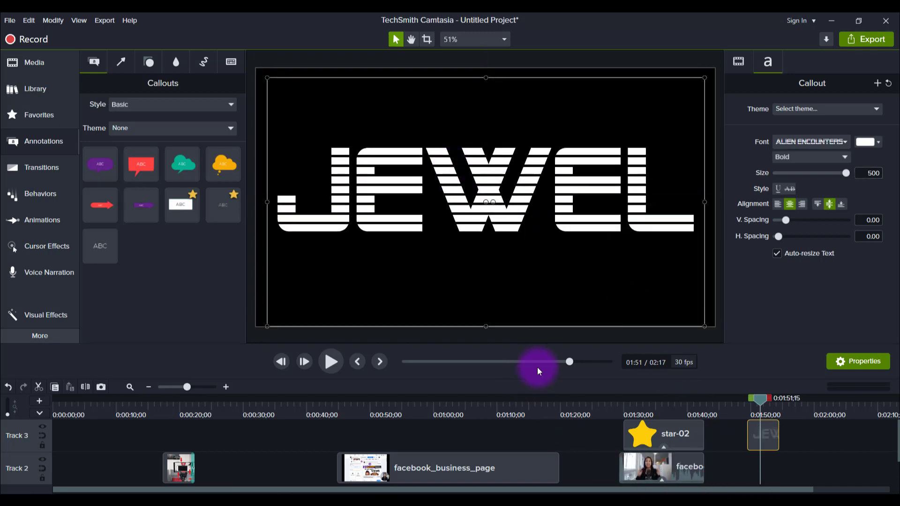
# Apply Media Matte to the JEWEL text clip and move the webcam clip beneath it
pyautogui.click(21, 326)
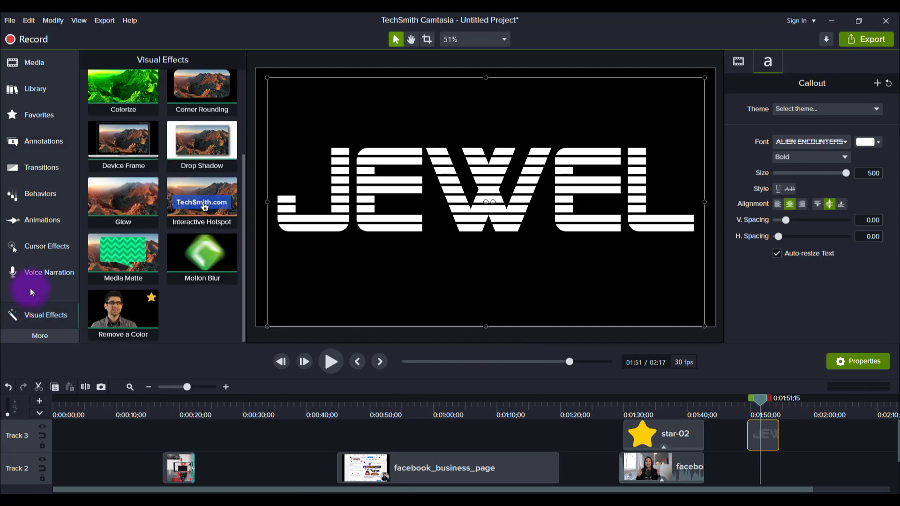
pyautogui.moveTo(197, 270); pyautogui.dragTo(755, 431)
pyautogui.moveTo(666, 465); pyautogui.dragTo(746, 463)
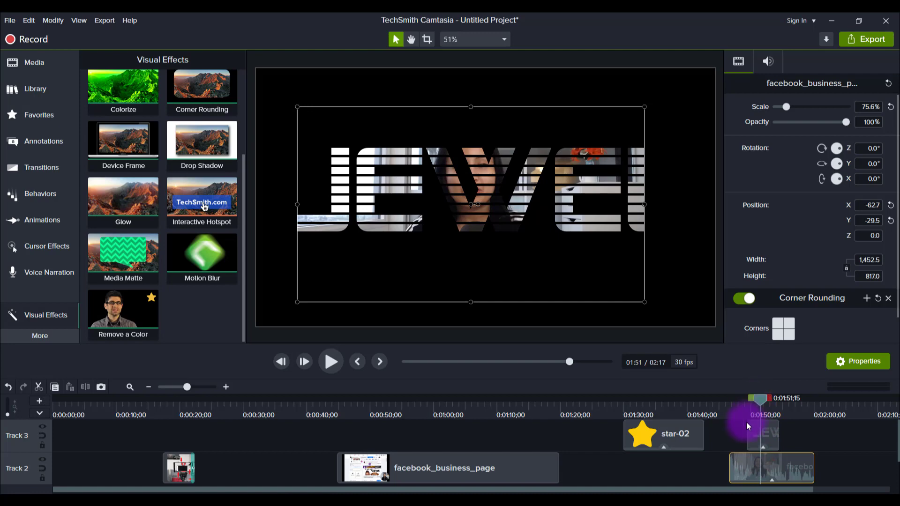
# Play the preview of the video through the JEWEL letters, stop, and return to about 01:52
pyautogui.scroll(-1, 761, 460)
pyautogui.press('space')
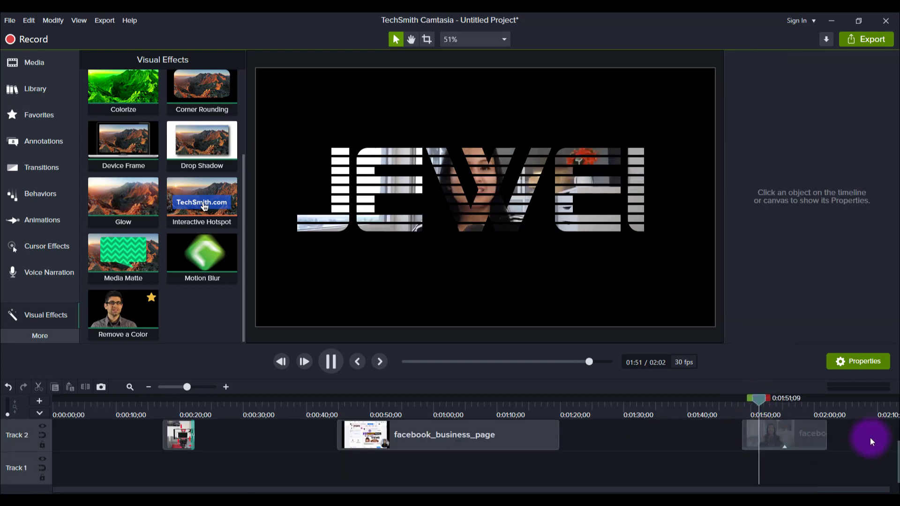
pyautogui.scroll(1, 800, 432)
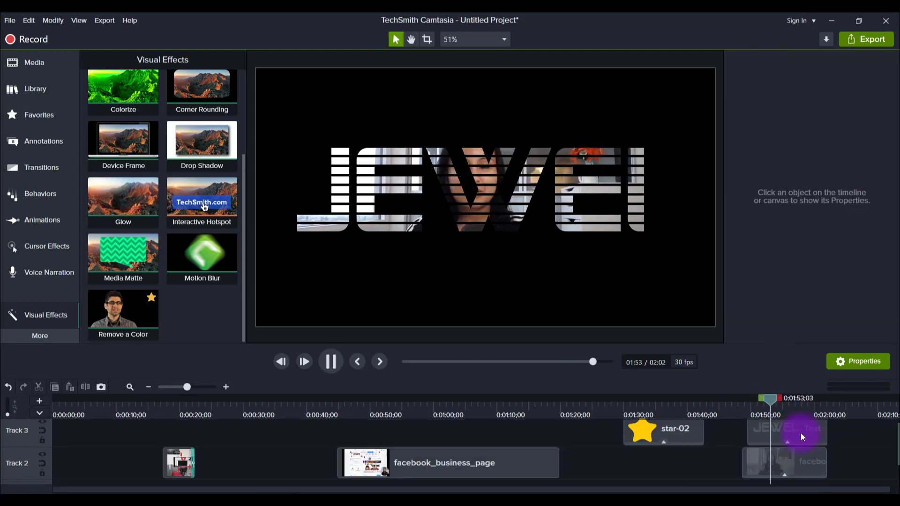
pyautogui.press('space')
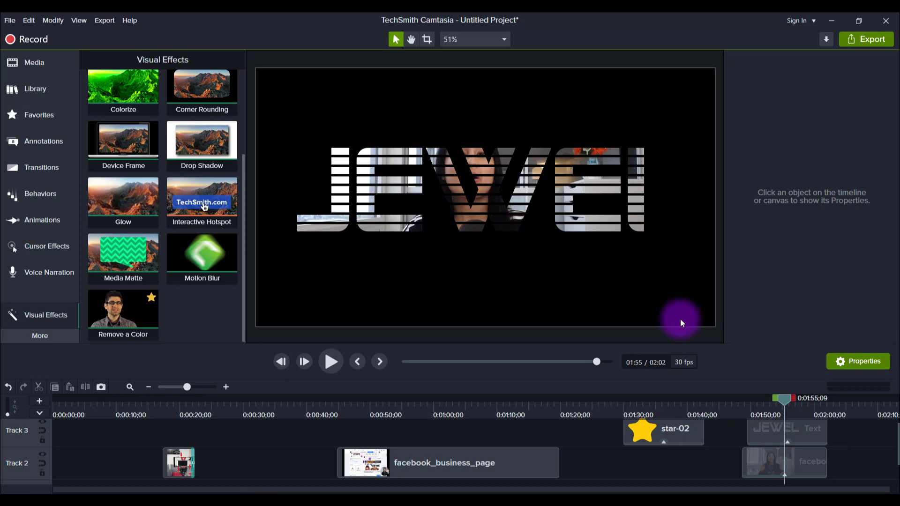
pyautogui.moveTo(765, 406)
pyautogui.mouseDown()
pyautogui.moveTo(755, 408)
pyautogui.moveTo(767, 406)
pyautogui.mouseUp()
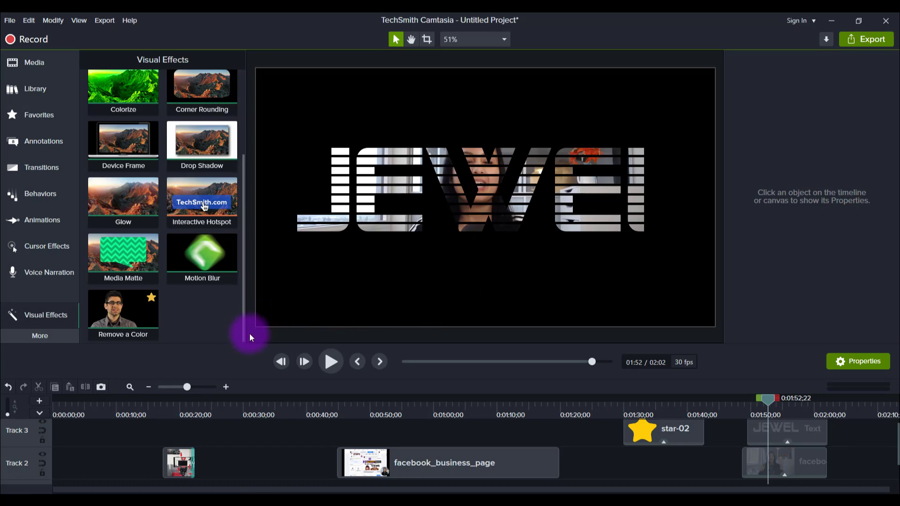
pyautogui.click(775, 432)
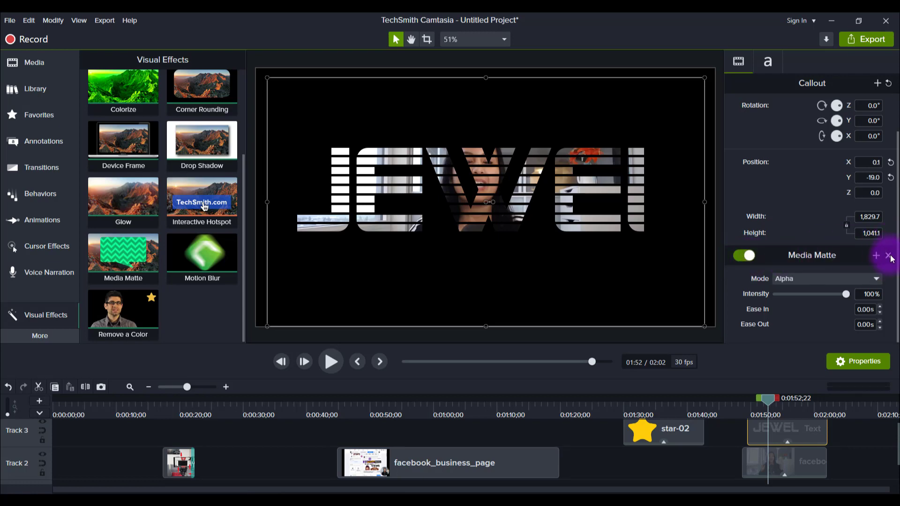
pyautogui.click(739, 257)
pyautogui.click(739, 257)
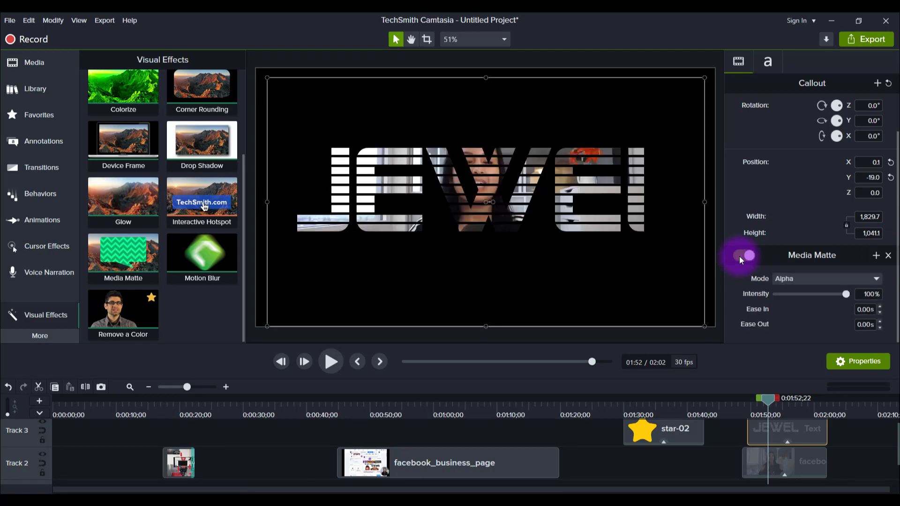
pyautogui.click(738, 257)
pyautogui.click(739, 257)
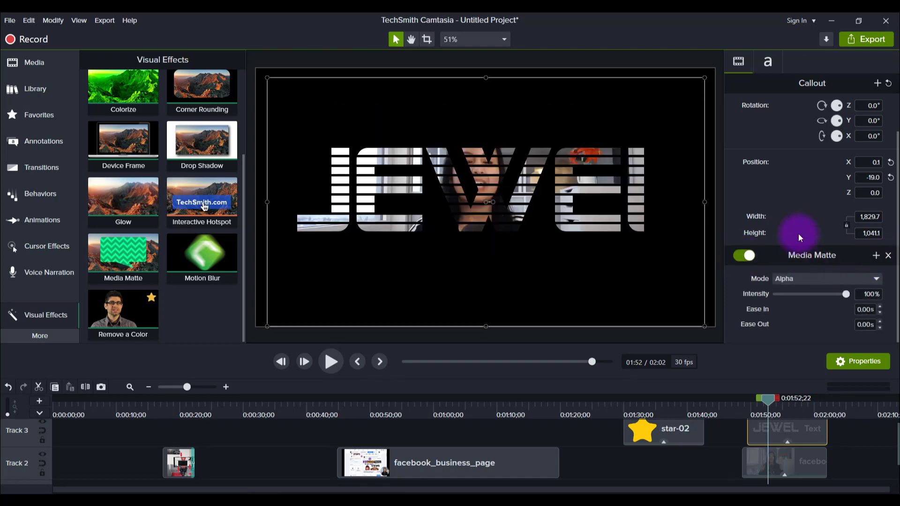
pyautogui.click(748, 258)
pyautogui.click(746, 258)
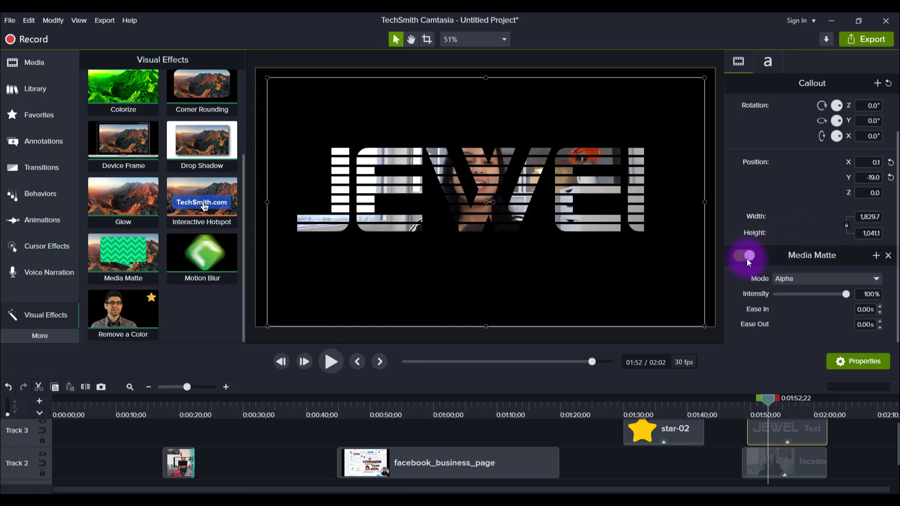
pyautogui.click(747, 259)
pyautogui.click(891, 461)
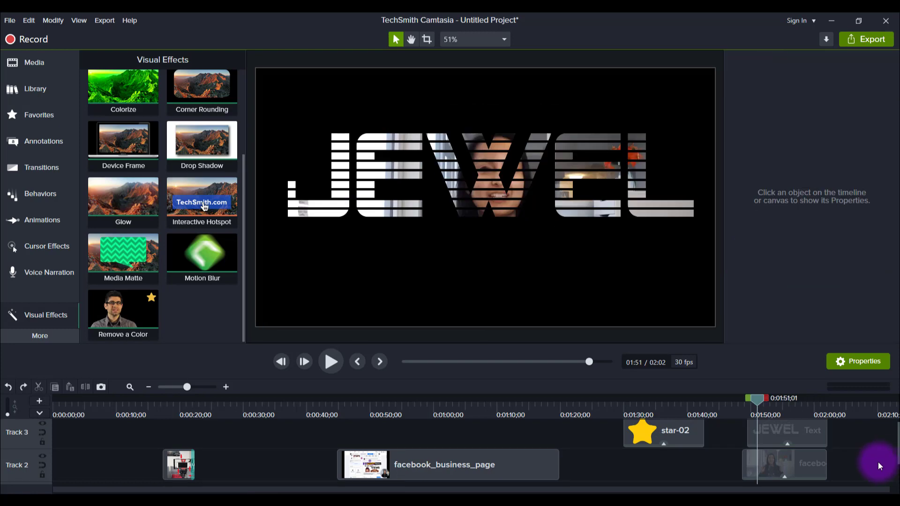
# Select star-02, JEWEL and both facebook clips, group them as Group 2, and open it
pyautogui.moveTo(863, 482); pyautogui.dragTo(788, 425)
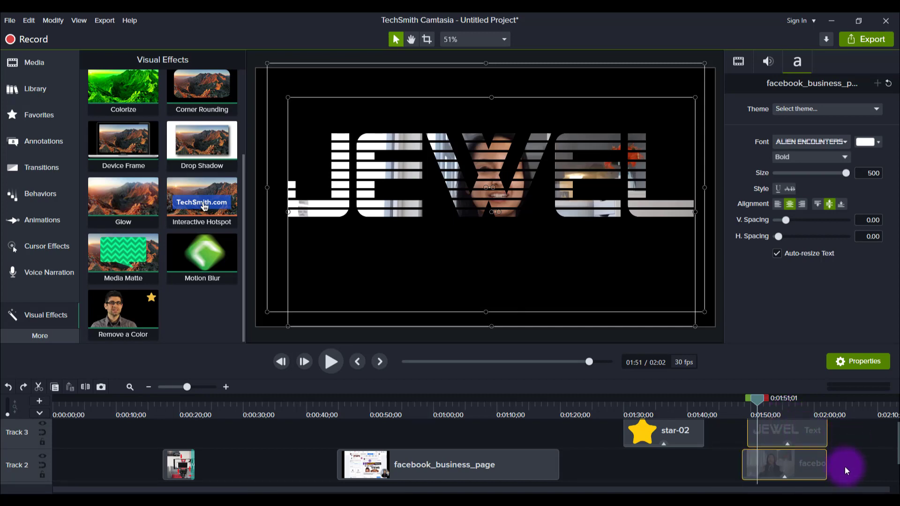
pyautogui.moveTo(842, 468); pyautogui.dragTo(262, 423)
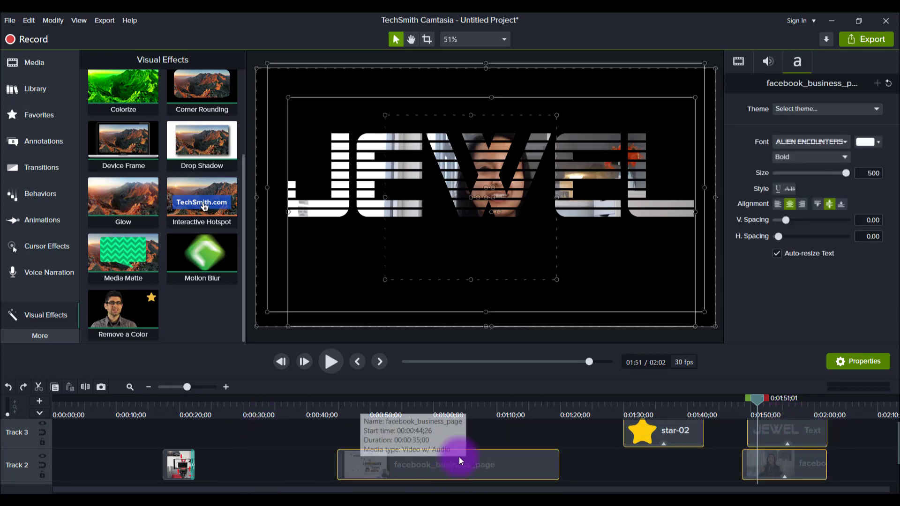
pyautogui.rightClick(459, 456)
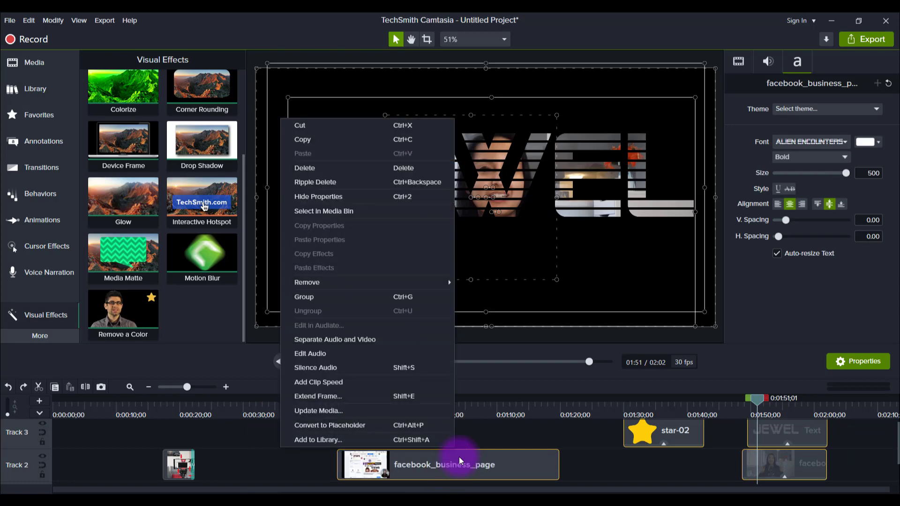
pyautogui.click(350, 304)
pyautogui.click(351, 468)
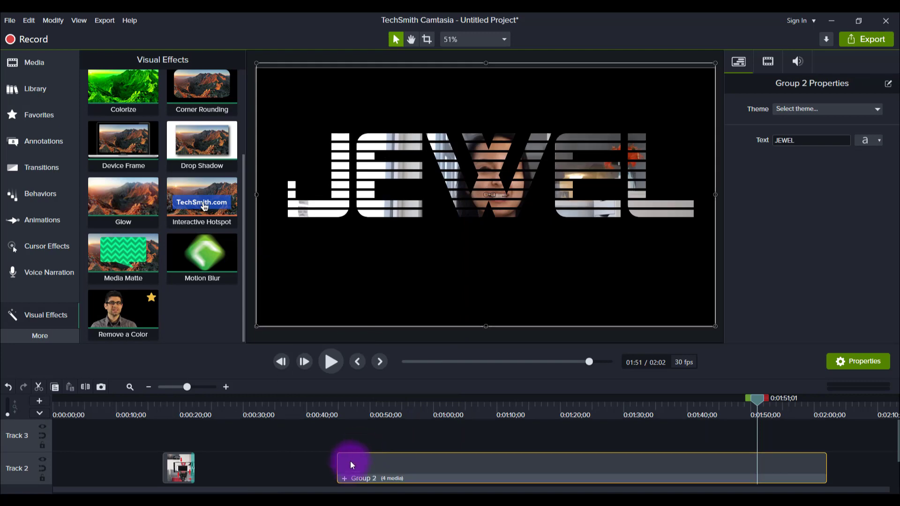
pyautogui.click(343, 480)
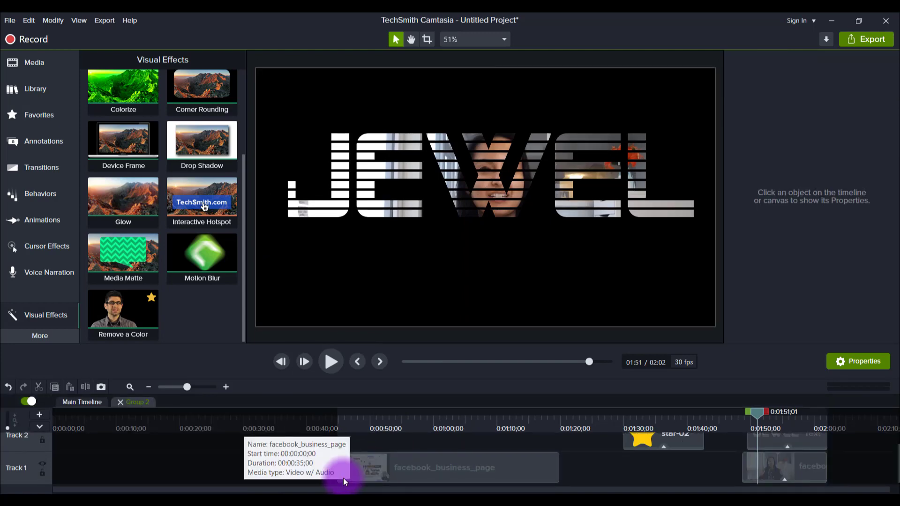
# Open Group 2's contents and delete the star-02 clip from it
pyautogui.click(81, 402)
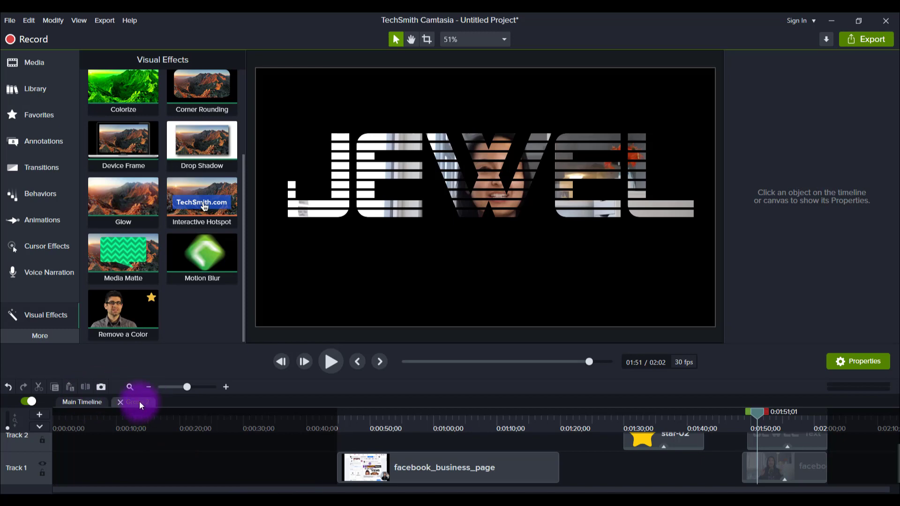
pyautogui.click(89, 402)
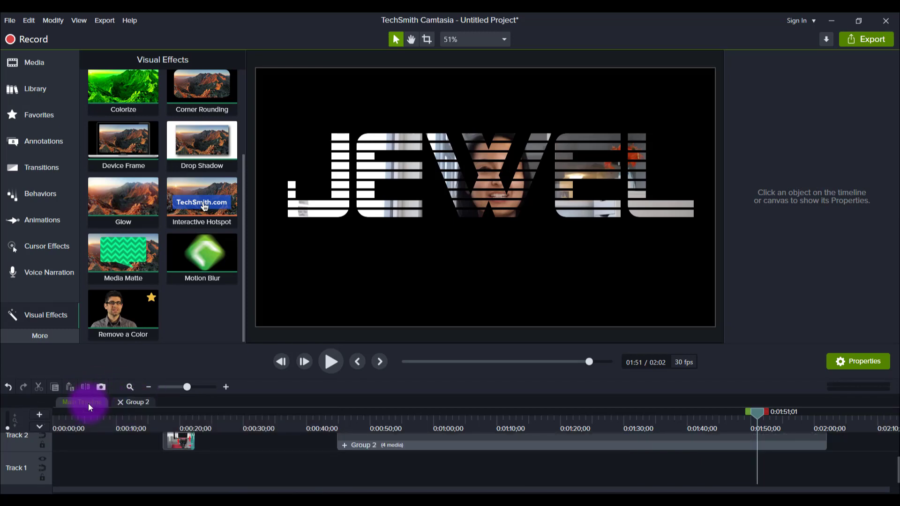
pyautogui.click(135, 402)
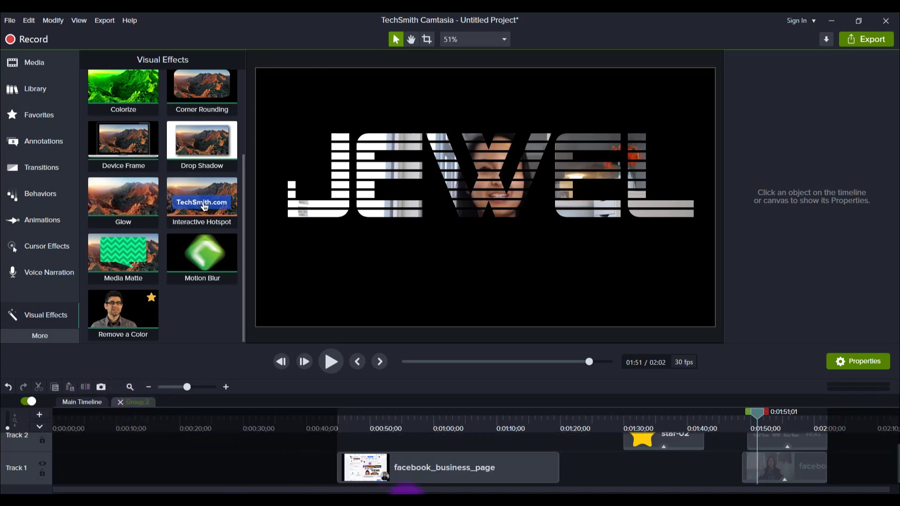
pyautogui.moveTo(397, 471)
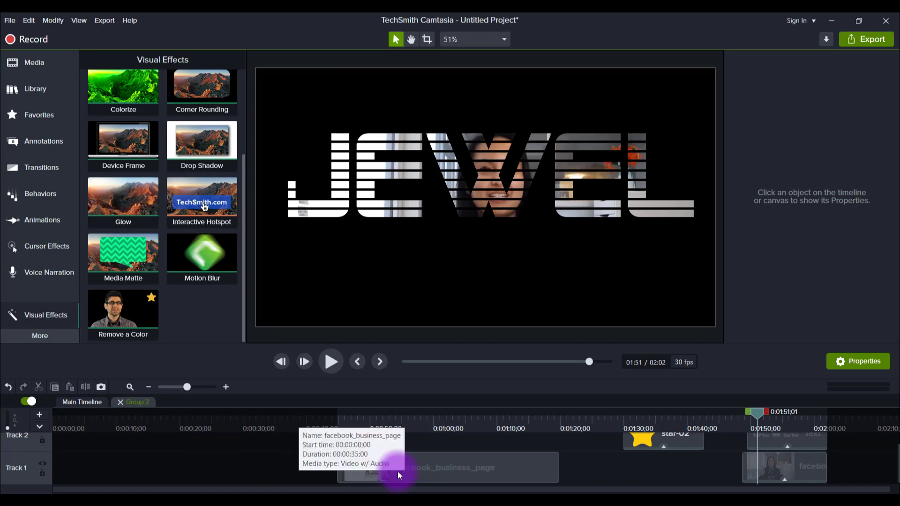
pyautogui.scroll(1, 567, 440)
pyautogui.scroll(-1, 567, 441)
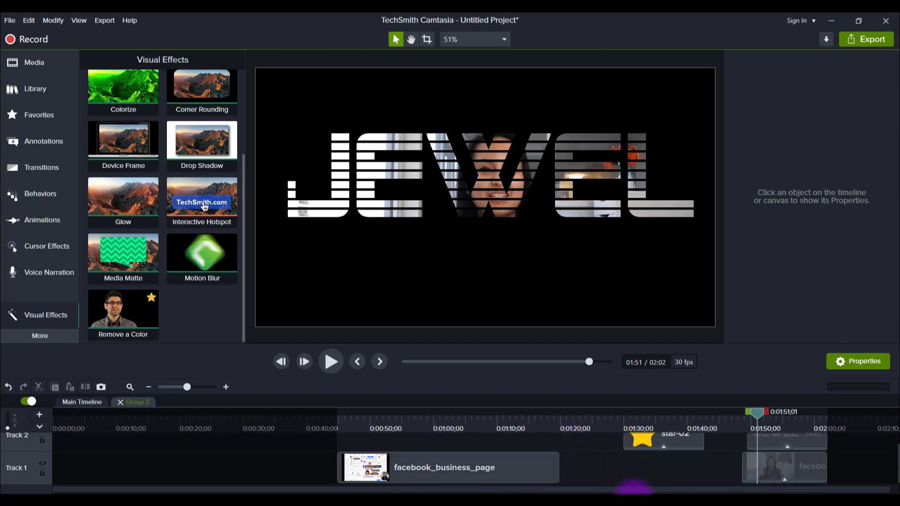
pyautogui.scroll(1, 632, 485)
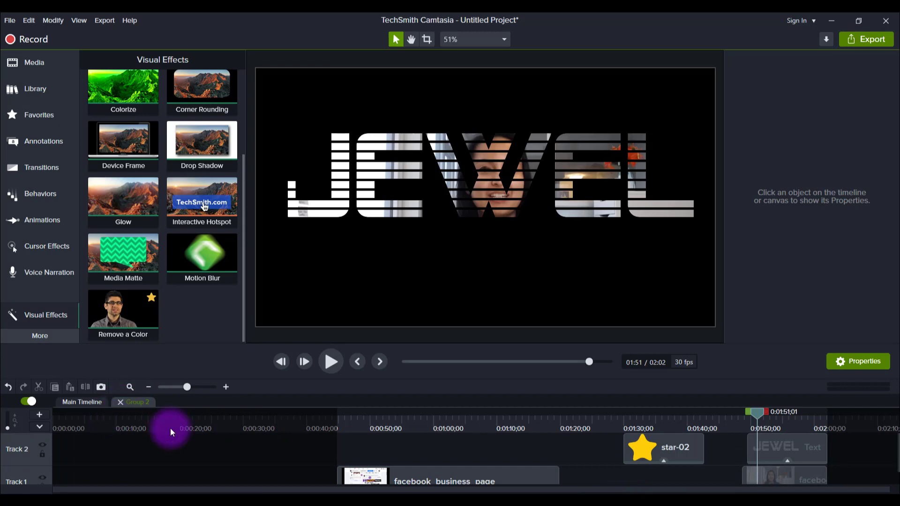
pyautogui.click(667, 455)
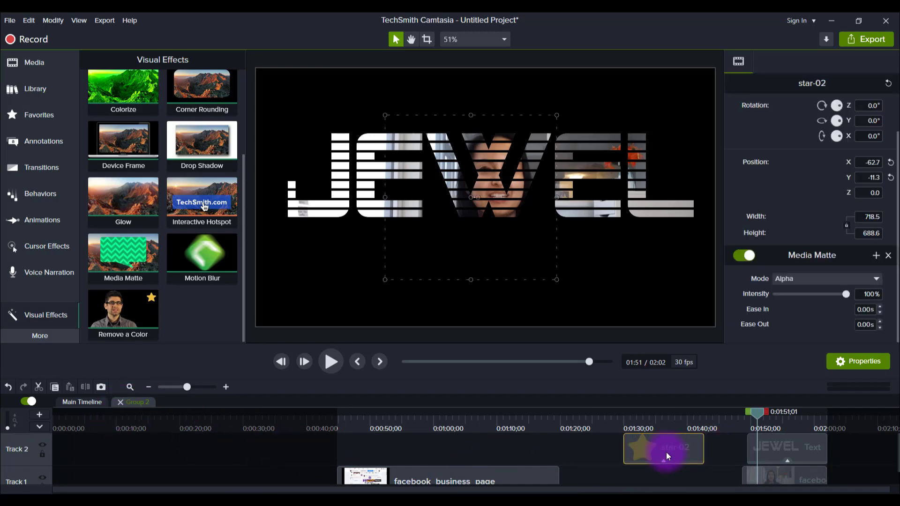
pyautogui.press('Delete')
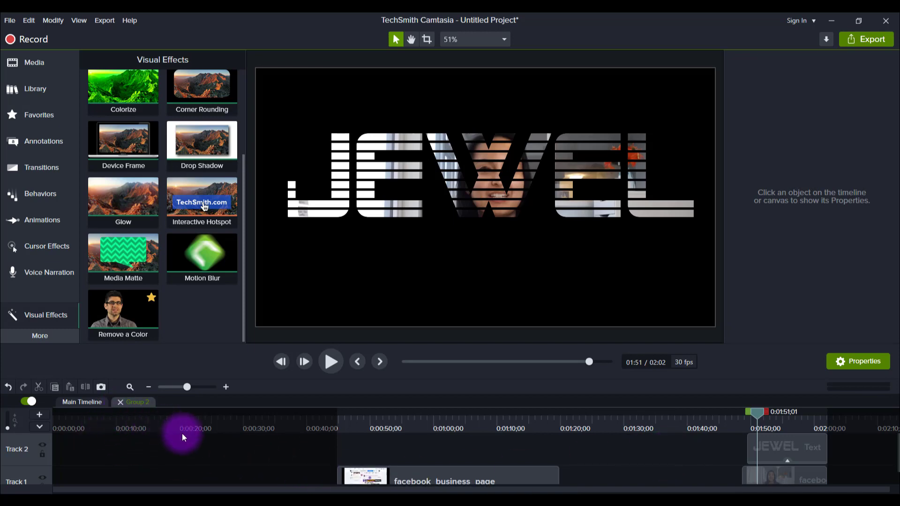
# Switch between the main timeline and Group 2 to check the change, then show the Media Bin
pyautogui.scroll(-1, 215, 465)
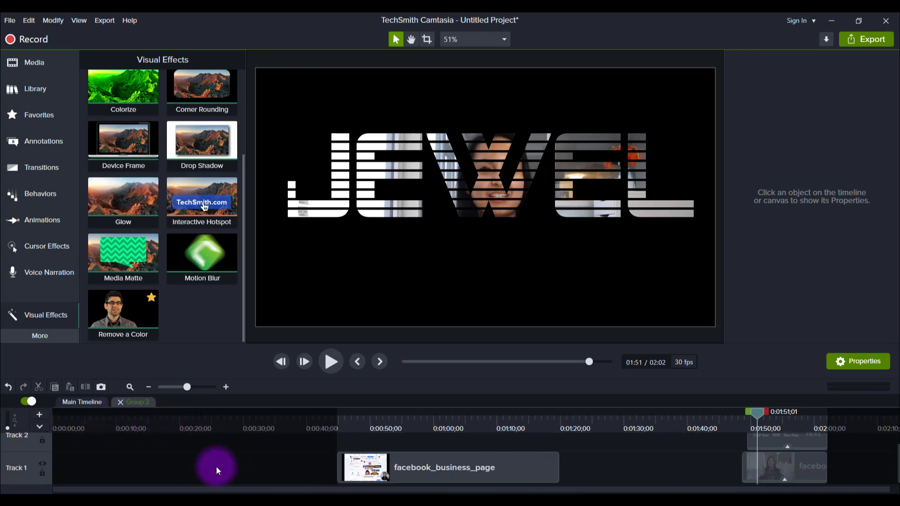
pyautogui.click(120, 401)
pyautogui.click(344, 449)
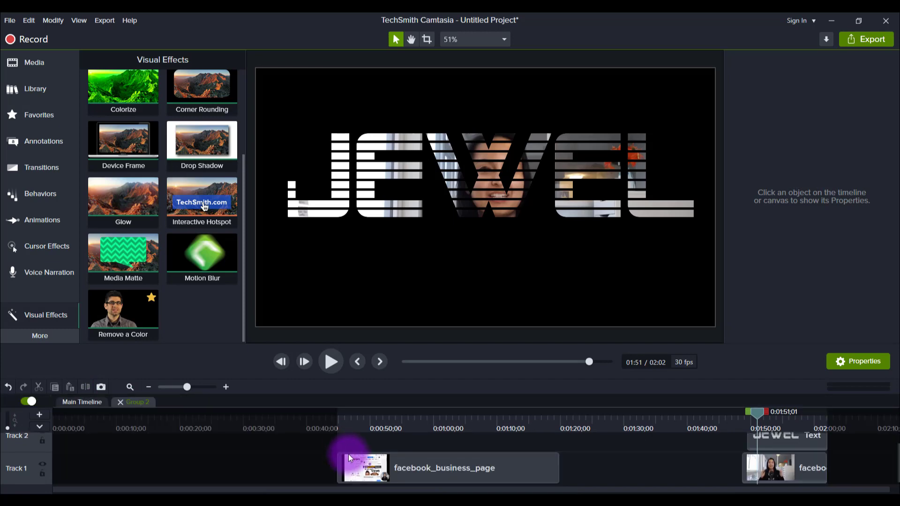
pyautogui.click(75, 403)
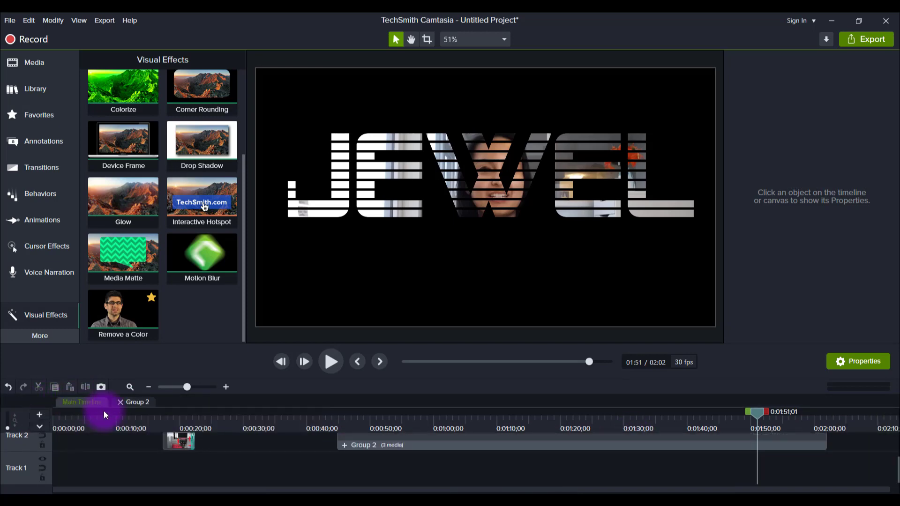
pyautogui.scroll(2, 364, 460)
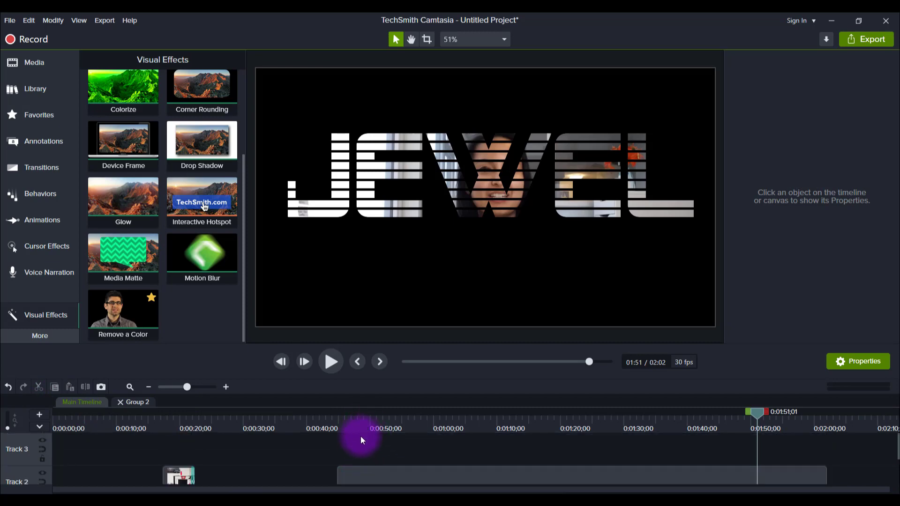
pyautogui.moveTo(363, 441)
pyautogui.mouseDown()
pyautogui.moveTo(357, 474)
pyautogui.moveTo(358, 458)
pyautogui.mouseUp()
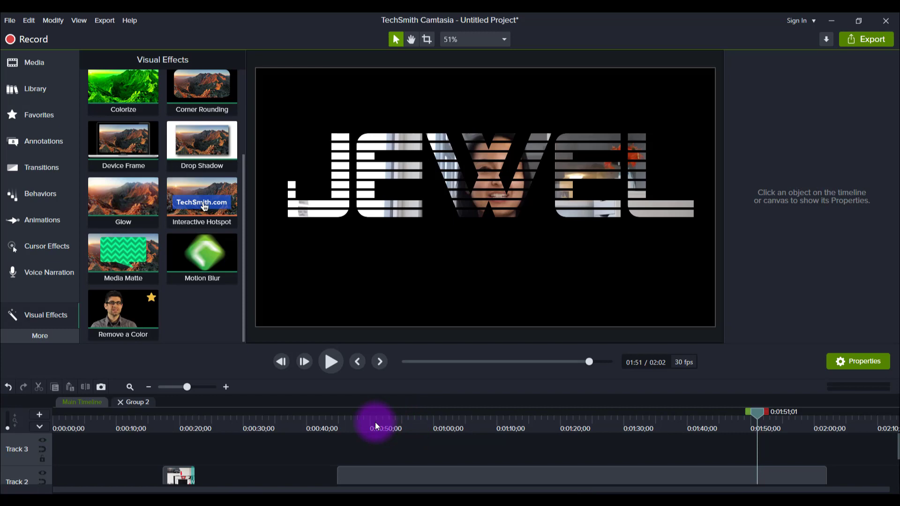
pyautogui.click(134, 404)
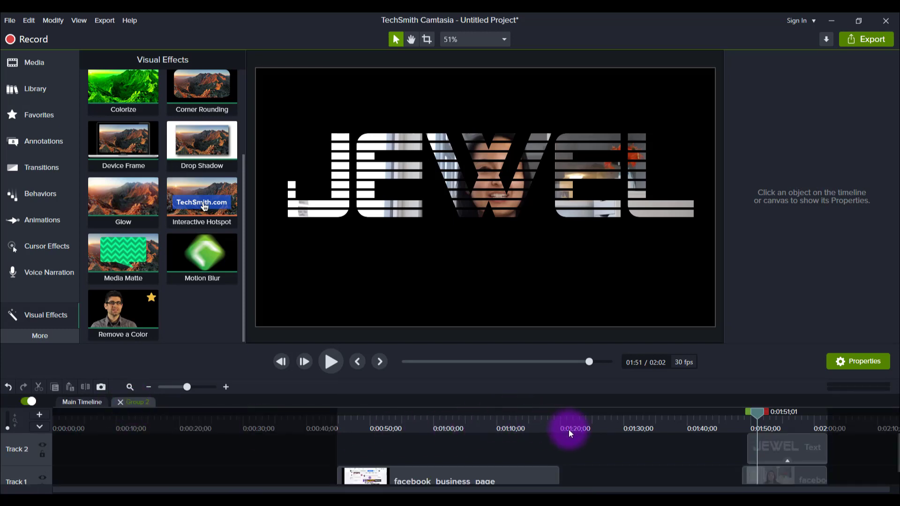
pyautogui.scroll(-1, 655, 459)
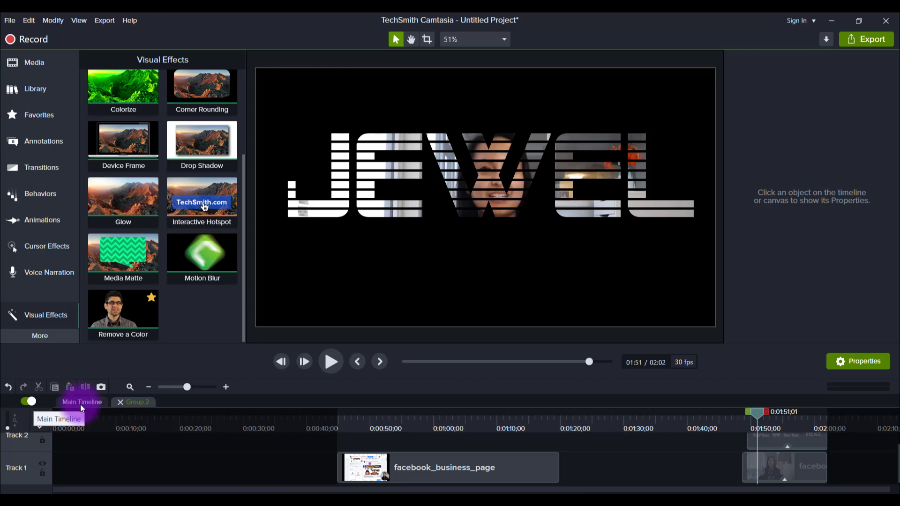
pyautogui.hotkey('ctrl', '1')
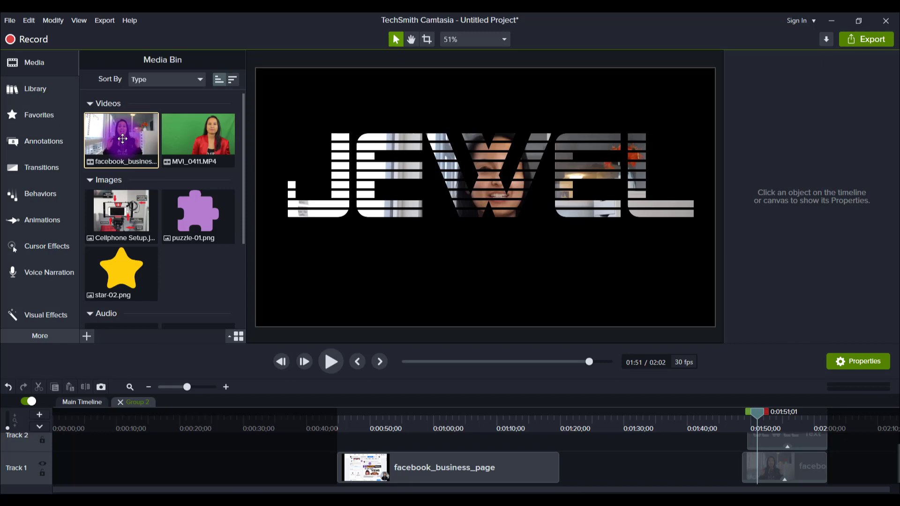
# Create a proxy video for facebook_business_page in the Media Bin, then select MVI_0411.MP4
pyautogui.rightClick(123, 140)
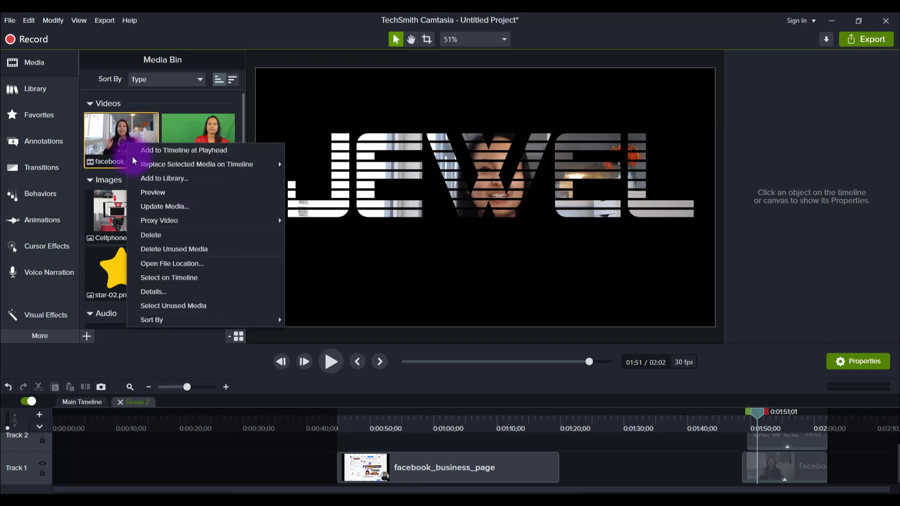
pyautogui.moveTo(197, 225)
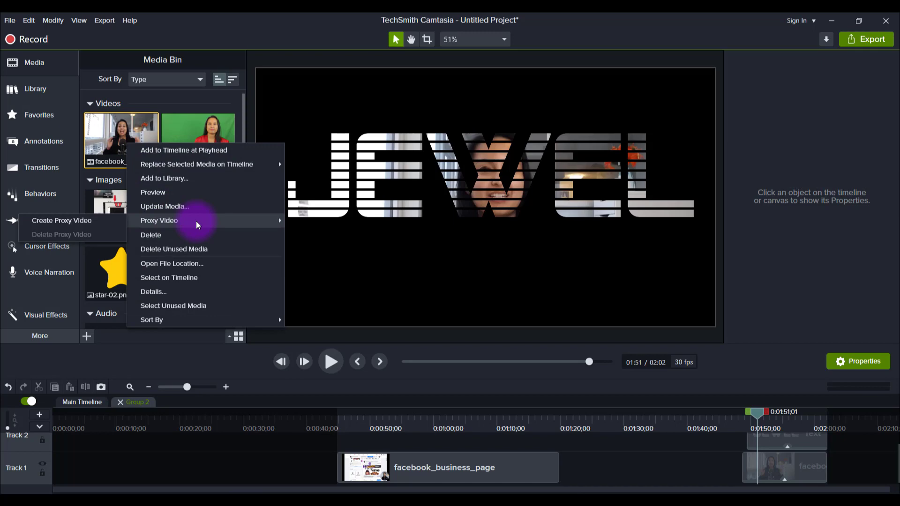
pyautogui.click(84, 223)
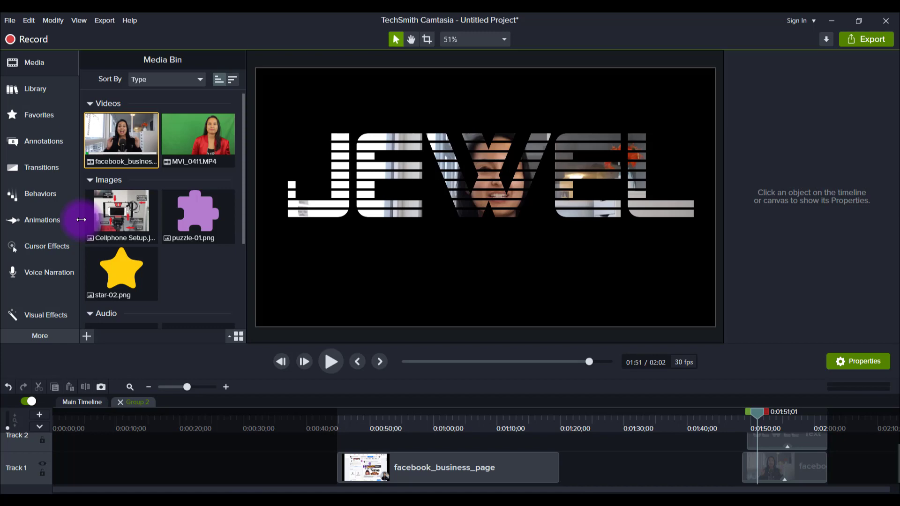
pyautogui.press('Right')
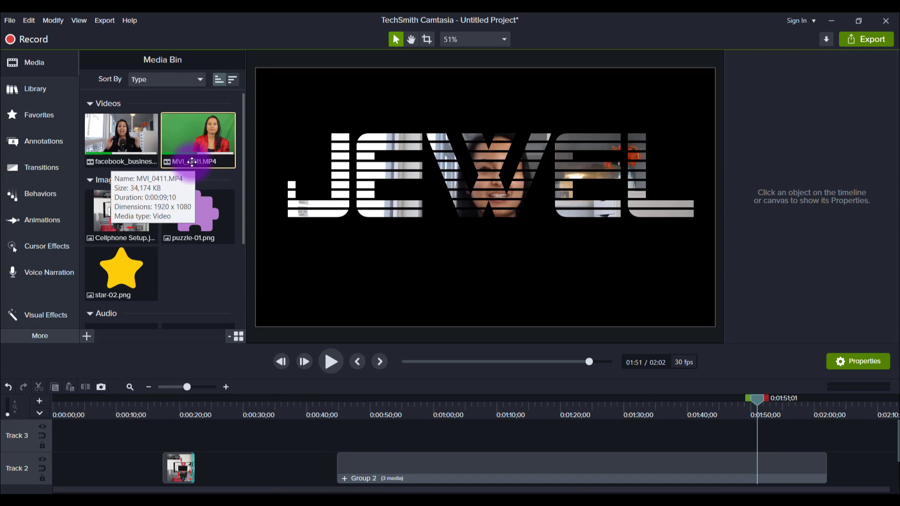
pyautogui.moveTo(136, 152)
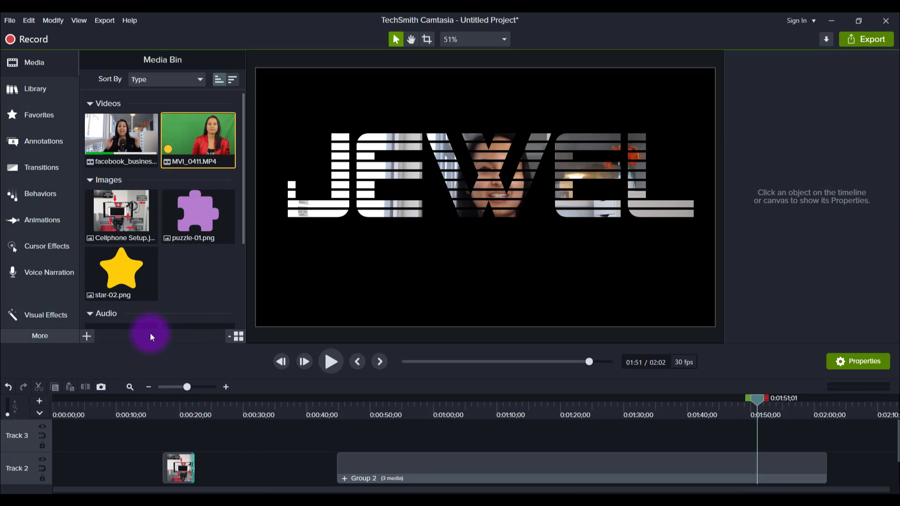
# Drop MVI_0411.MP4 from the Media Bin onto Track 3 near 0:00:25
pyautogui.moveTo(195, 157); pyautogui.dragTo(208, 438)
pyautogui.click(212, 410)
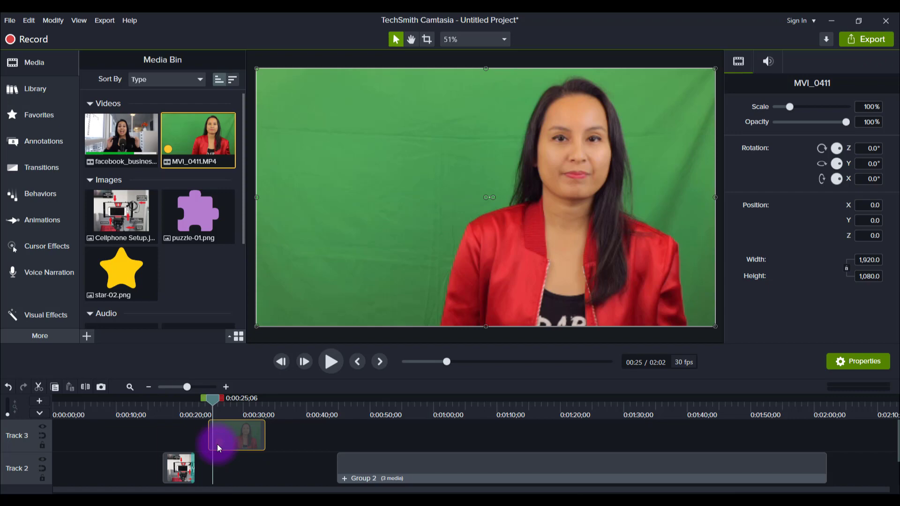
pyautogui.moveTo(217, 443); pyautogui.dragTo(217, 443)
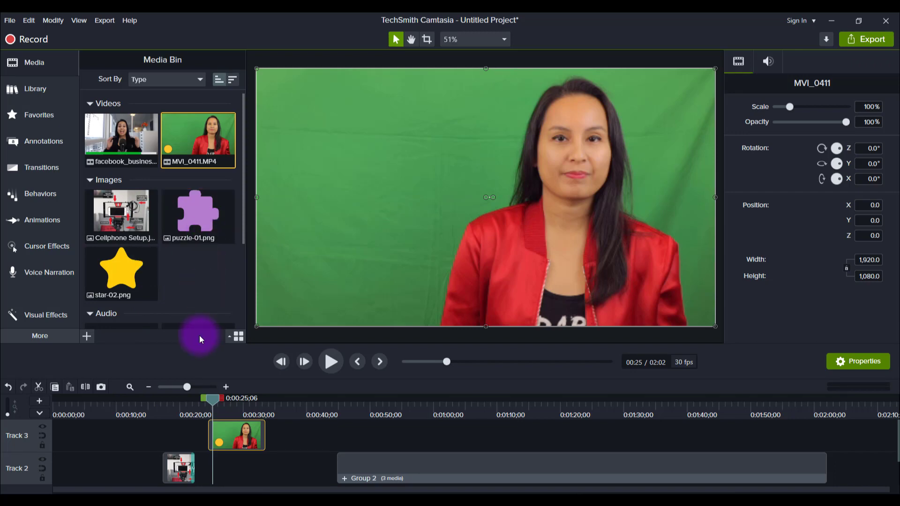
pyautogui.scroll(-3, 189, 275)
pyautogui.scroll(3, 187, 155)
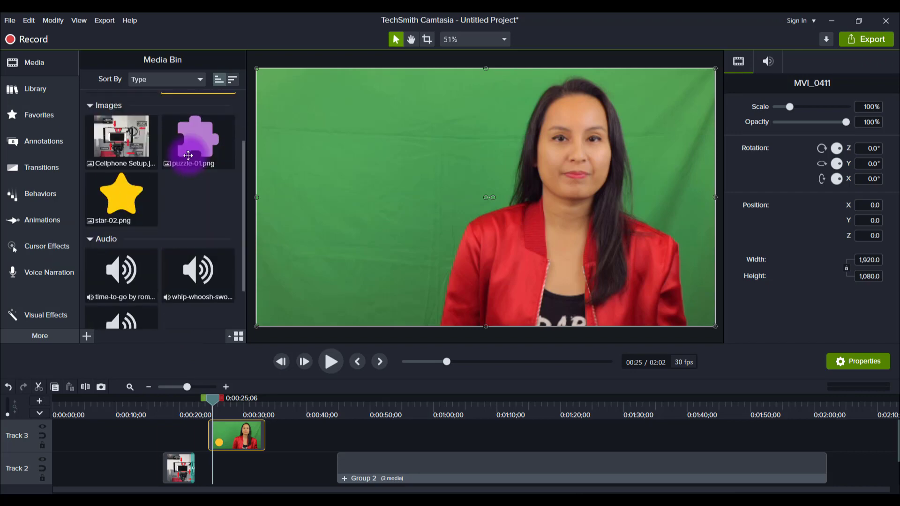
pyautogui.scroll(-3, 149, 295)
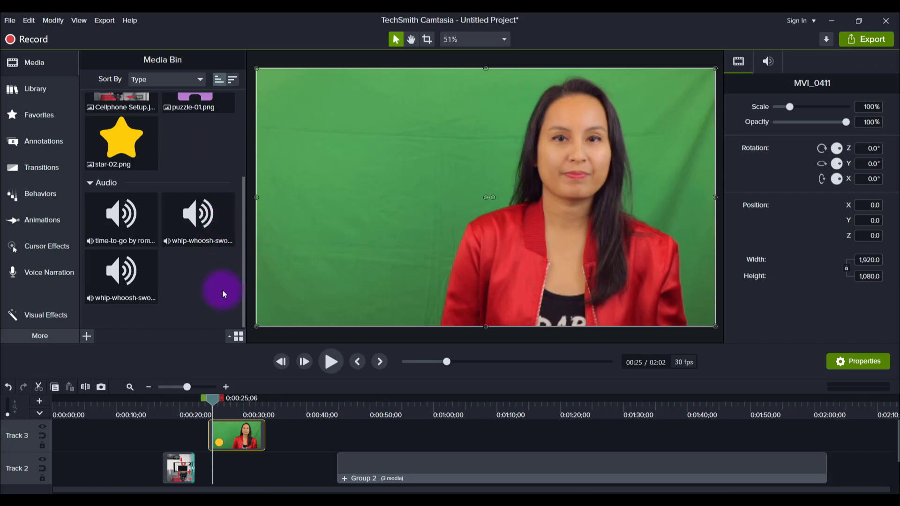
pyautogui.scroll(4, 222, 290)
pyautogui.scroll(-4, 188, 269)
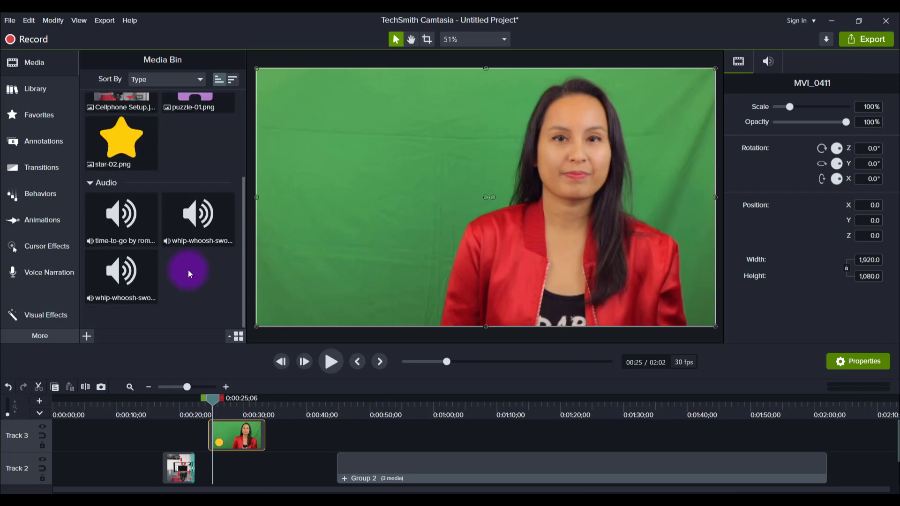